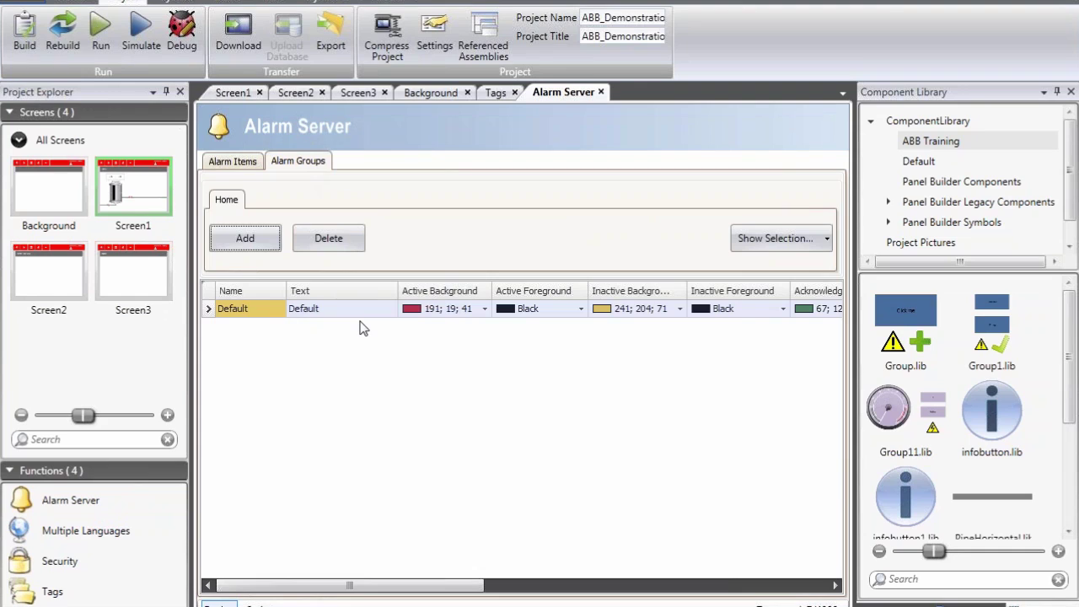
- Auto-hide the component library and add an alarm item with the text "Tank level is > 75 %"
left_click(246, 236)
left_click(1056, 92)
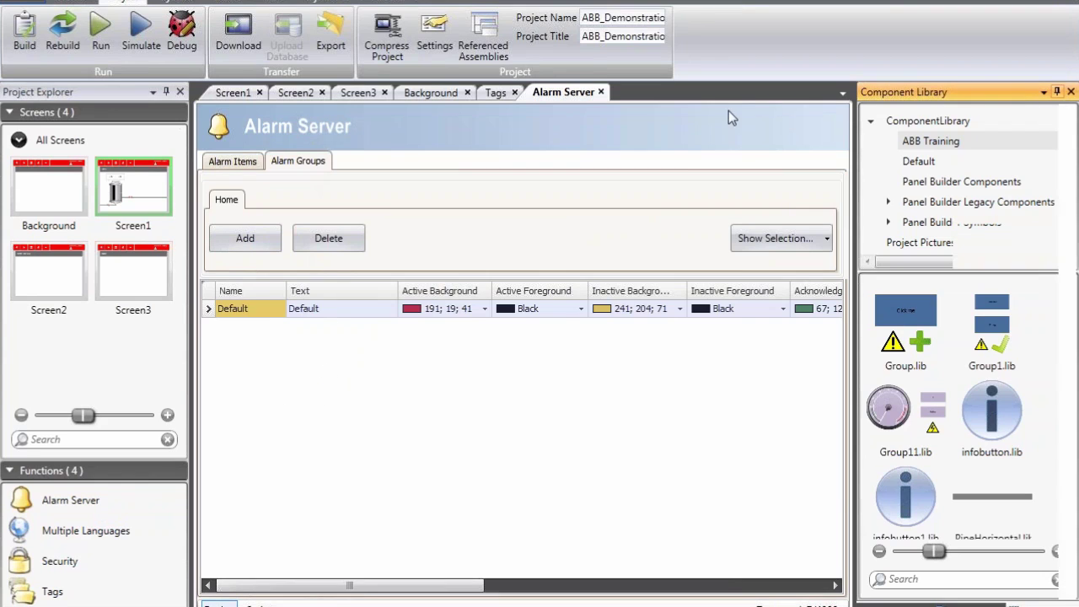
left_click(234, 162)
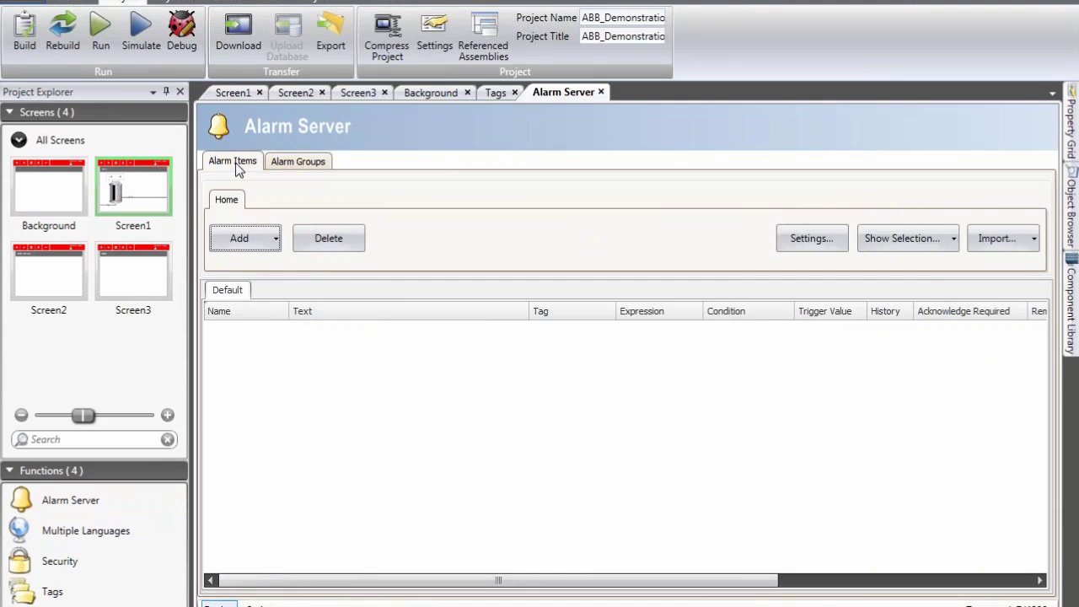
left_click(242, 239)
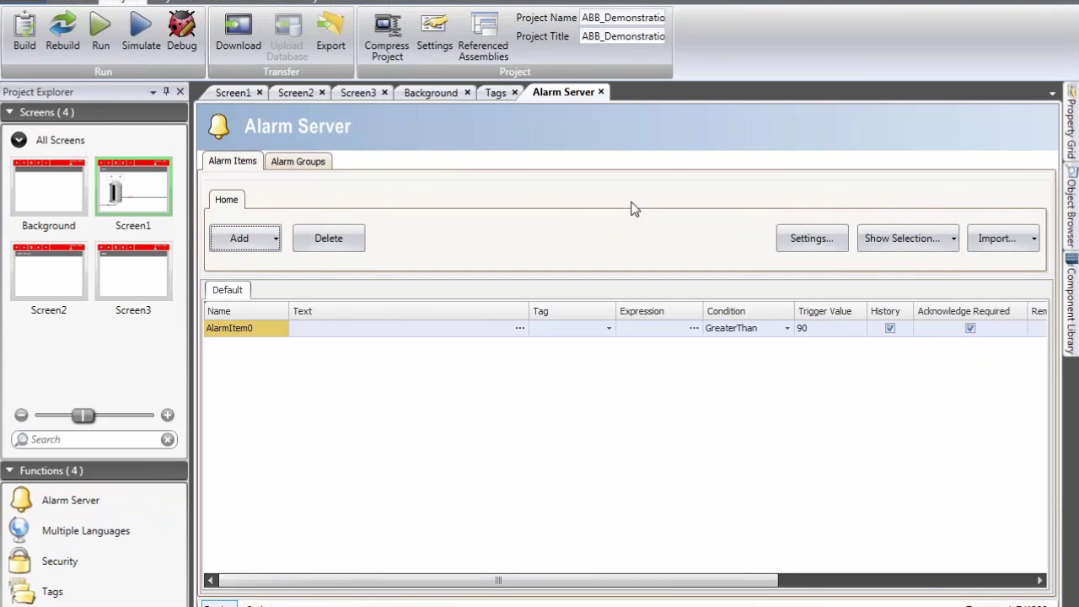
left_click(365, 329)
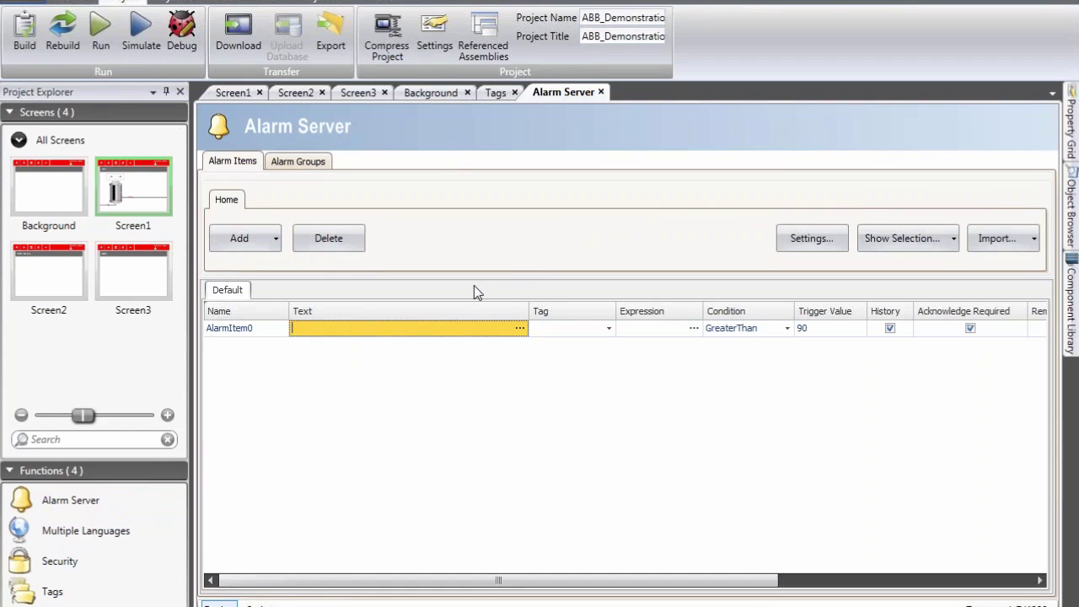
type("Tank level is > 75 %")
- Link the alarm item to the tag _0_TankLevel with the condition GreaterThan and a trigger value of 75
left_click(608, 329)
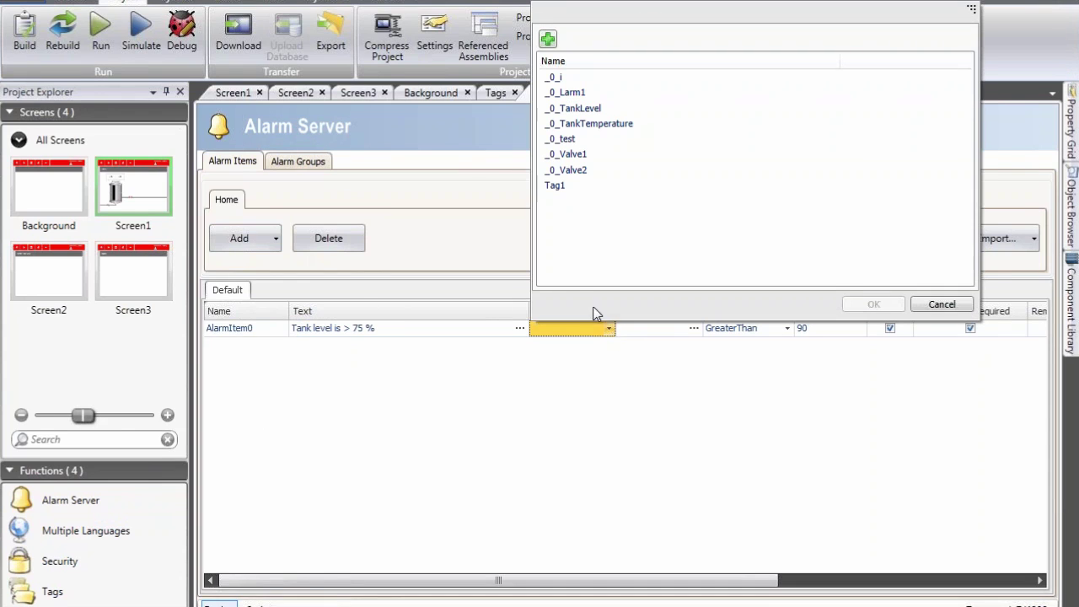
double_click(593, 109)
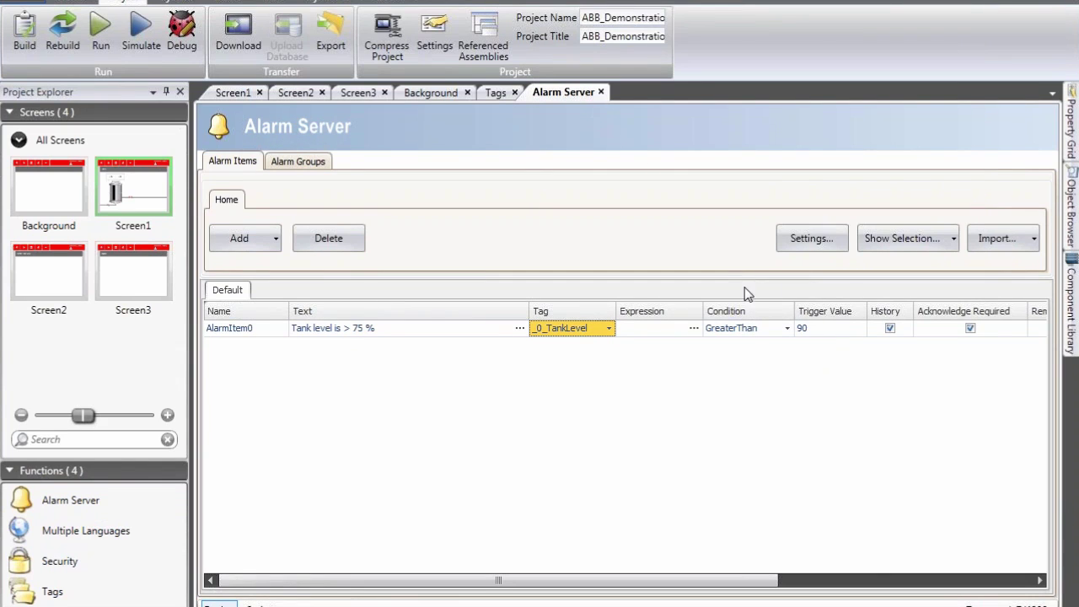
left_click(787, 329)
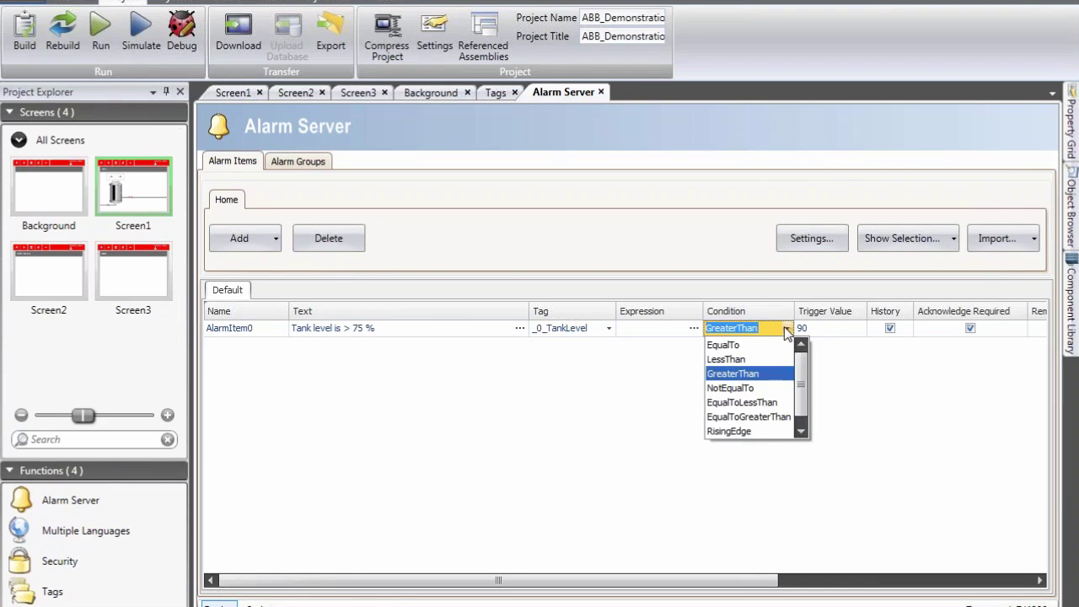
left_click(753, 374)
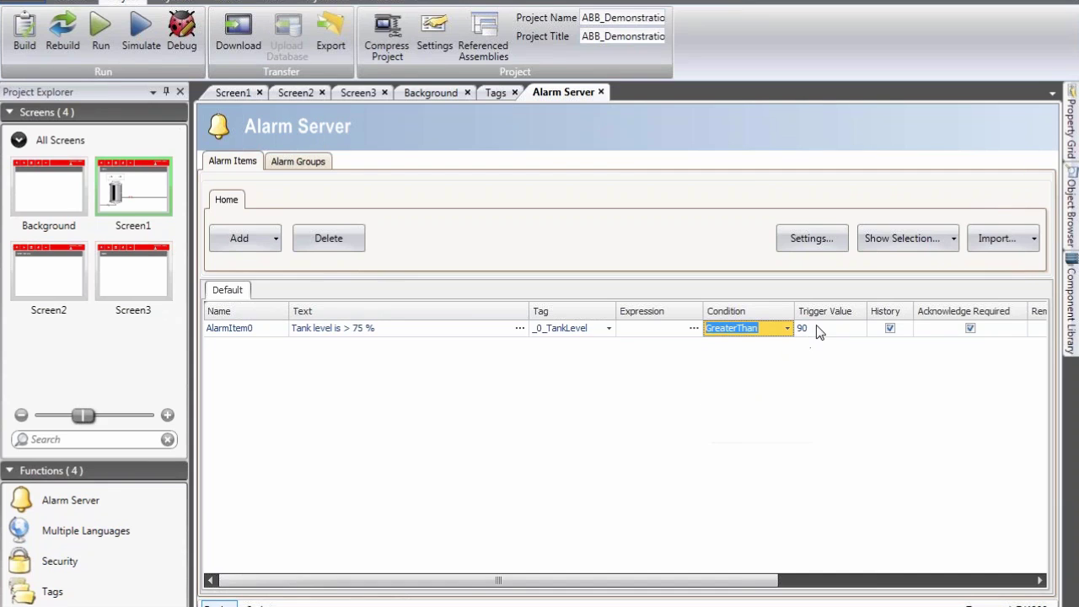
left_click(816, 328)
type("75")
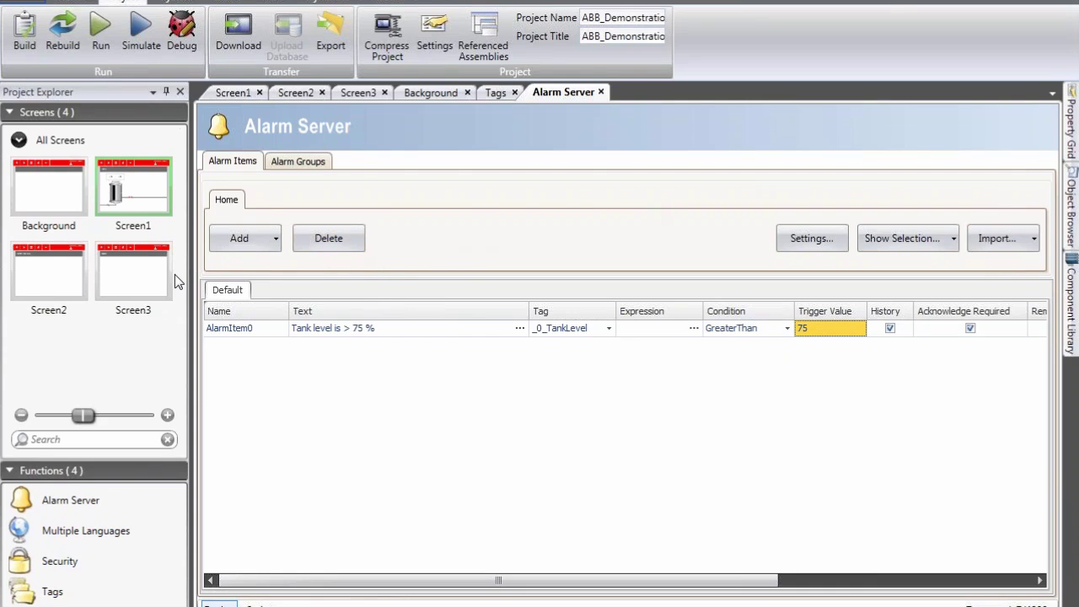
- Open Screen2 and place an alarm viewer that nearly fills the white area below the ALARM HISTORY heading
mouse_move(59, 290)
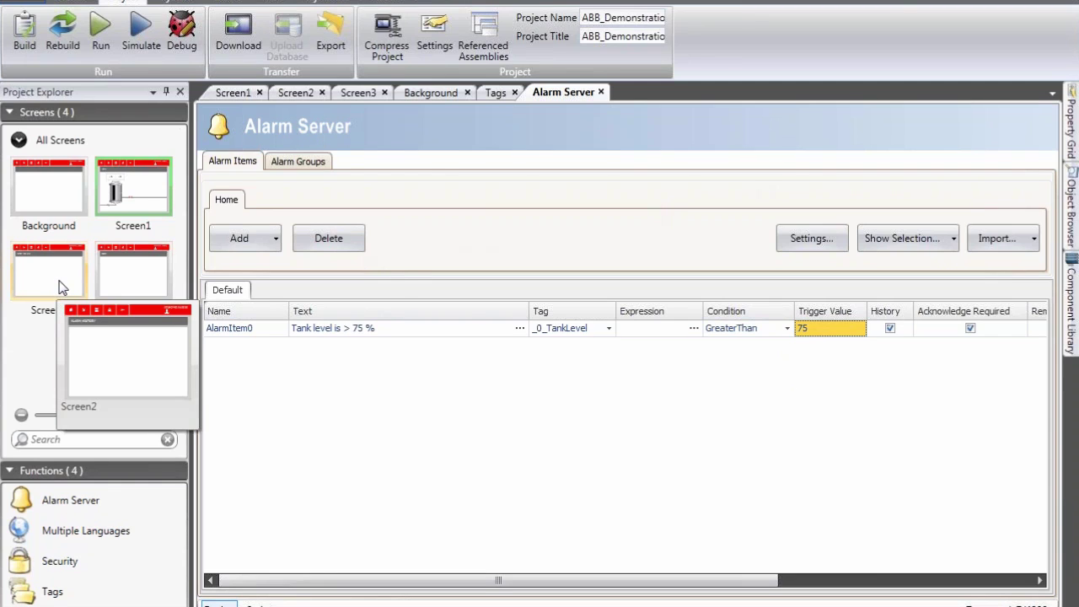
double_click(59, 288)
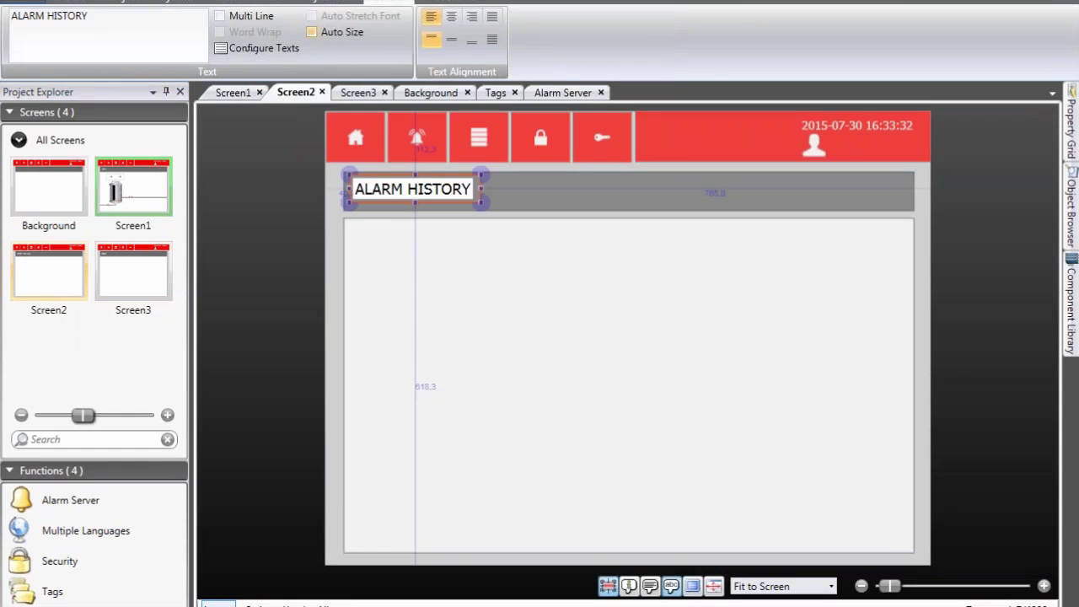
left_click(71, 4)
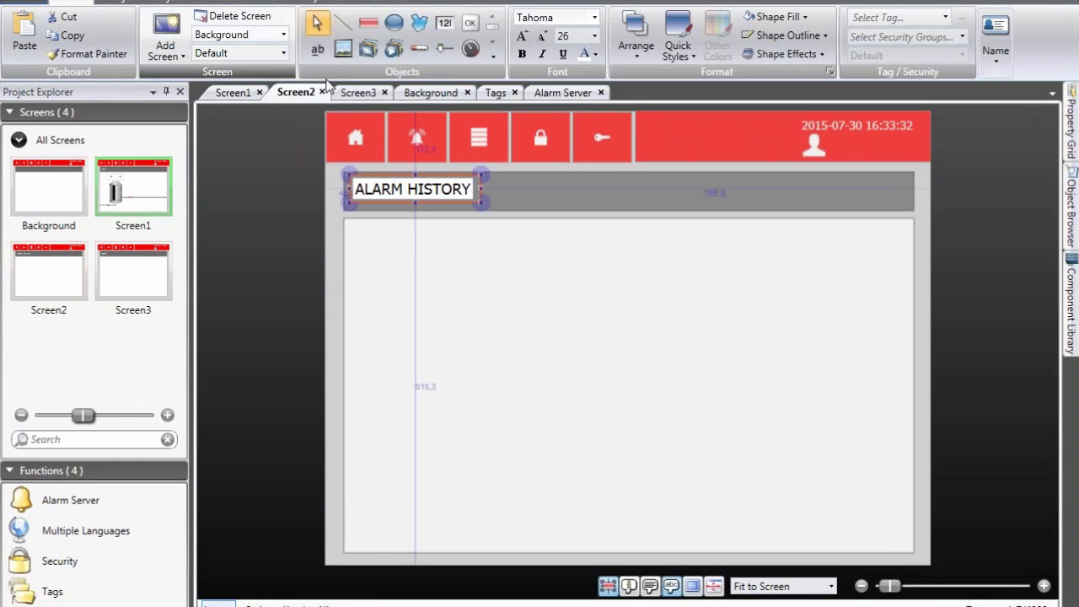
left_click(495, 57)
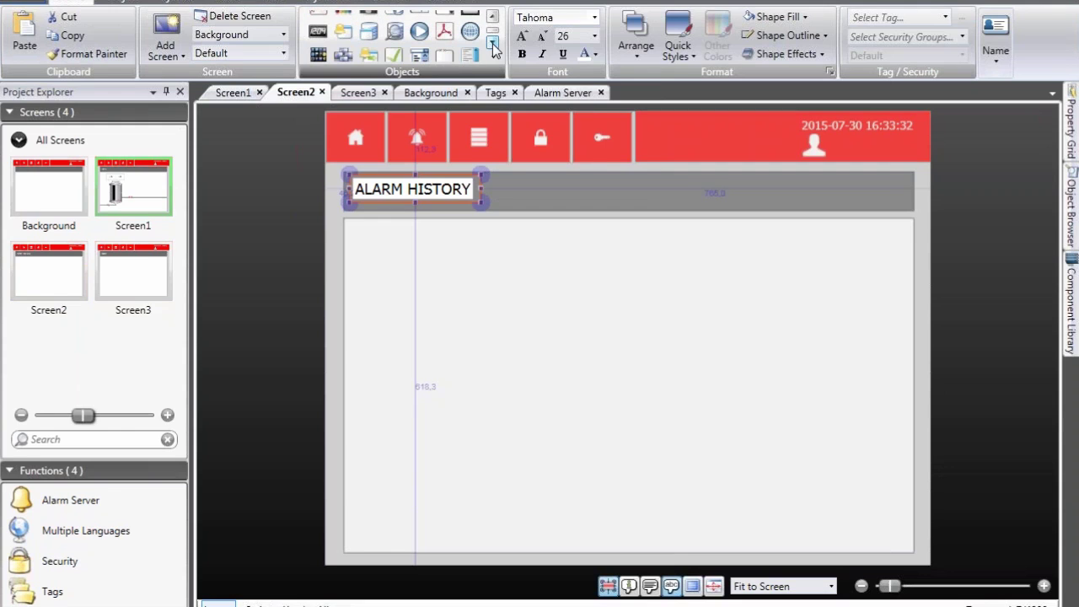
left_click(344, 33)
left_click_drag(358, 232, 902, 538)
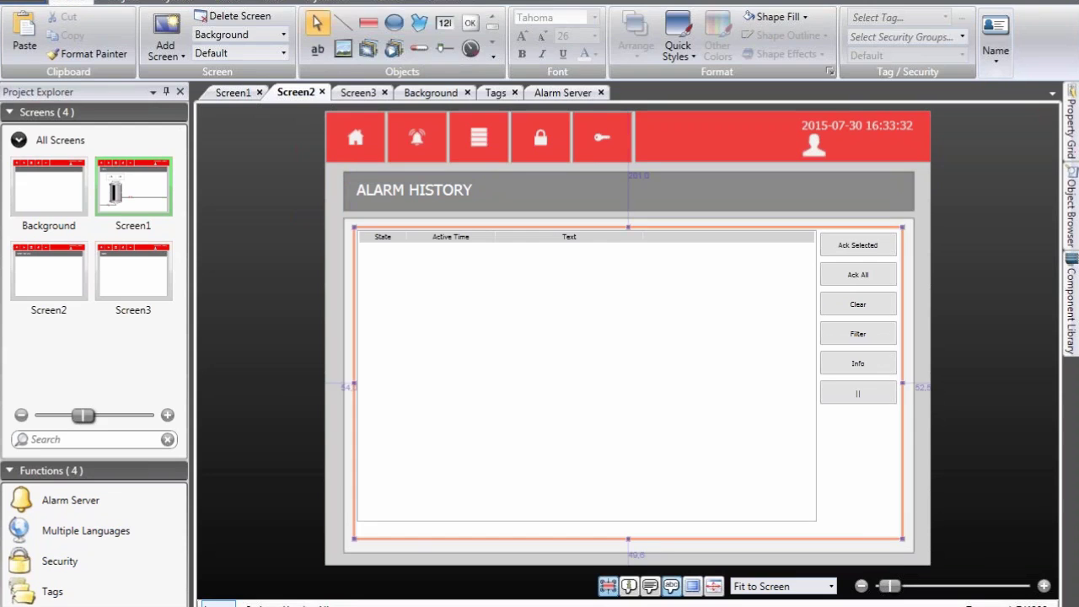
- Turn the alarm viewer's Acknowledge, Clear, Filter, Info and Play/Pause buttons off and back on, and check the button position options
left_click(388, 2)
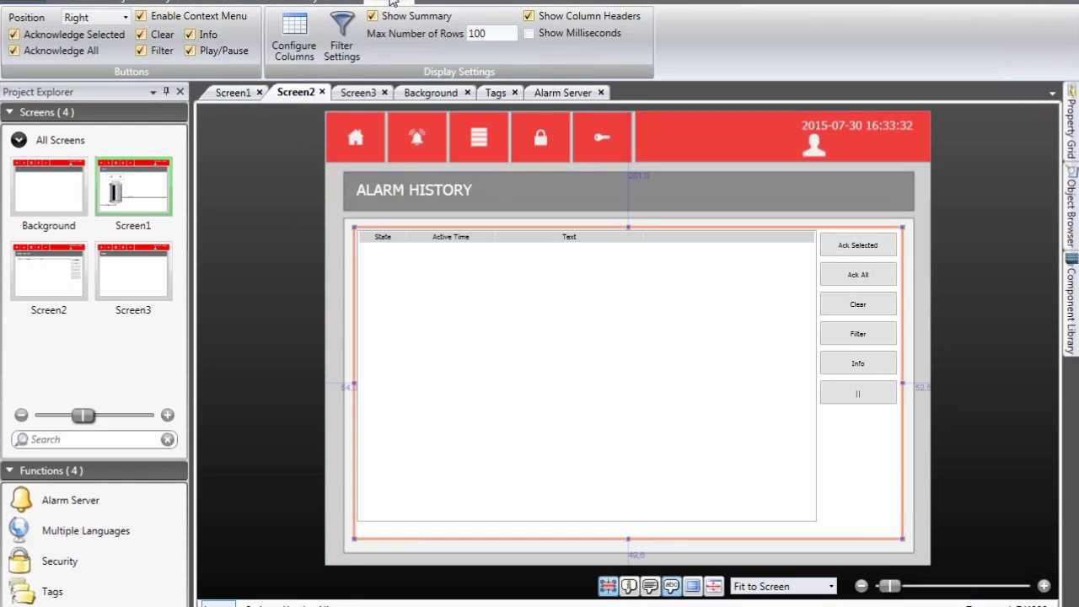
left_click(38, 38)
left_click(39, 52)
left_click(141, 52)
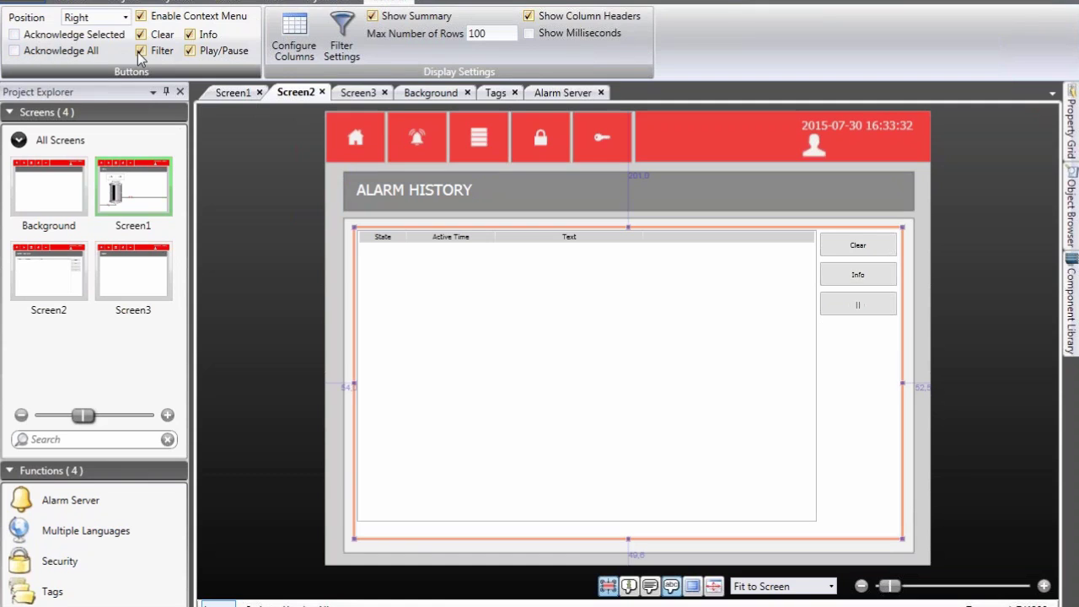
left_click(141, 35)
left_click(189, 34)
left_click(190, 50)
left_click(189, 51)
left_click(190, 35)
left_click(141, 35)
left_click(141, 51)
left_click(84, 50)
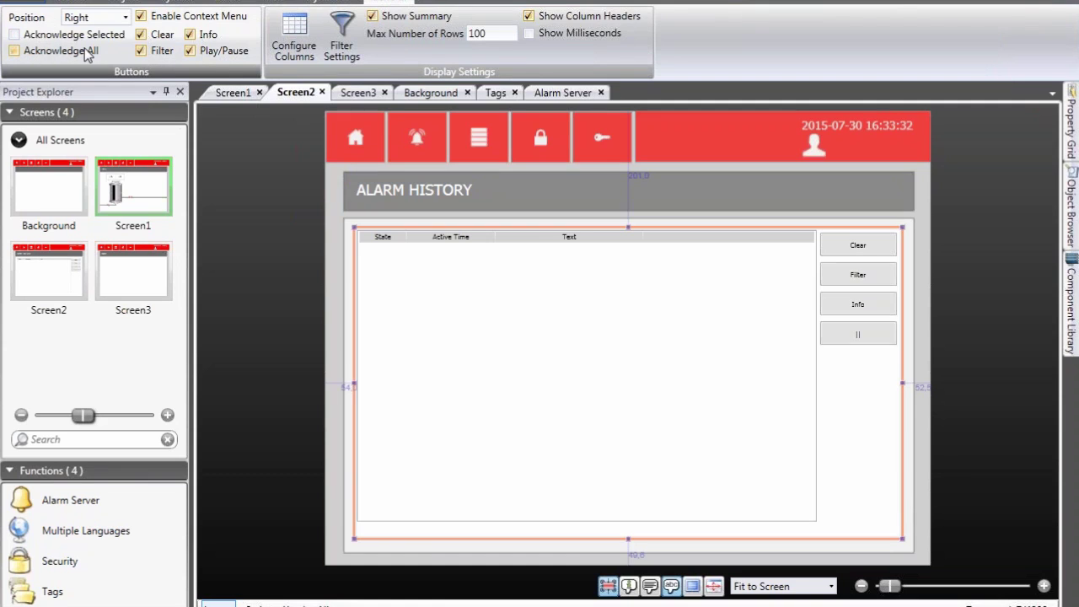
left_click(78, 34)
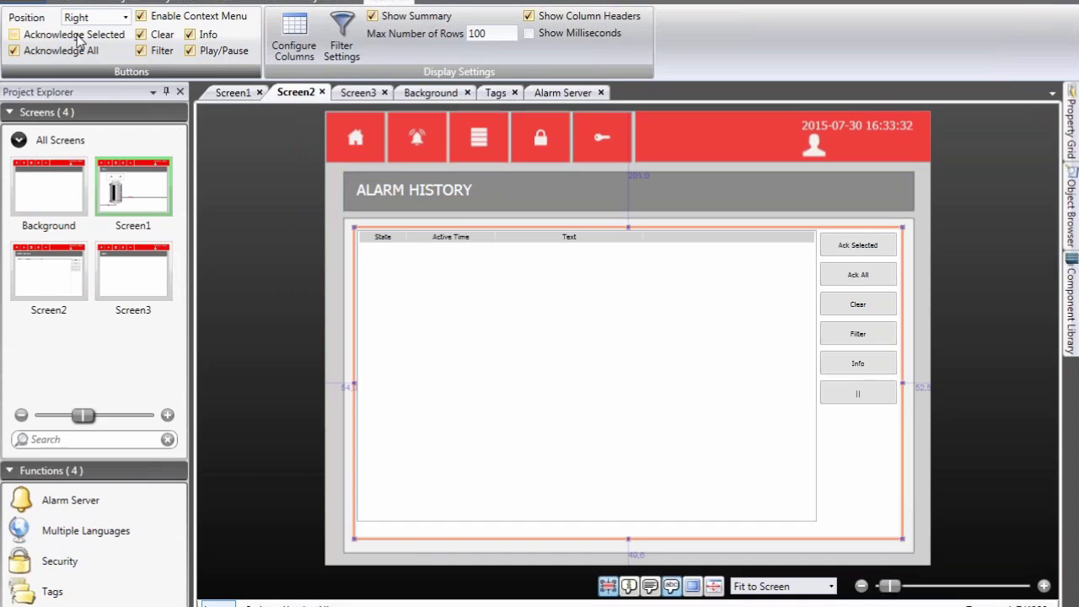
left_click(125, 18)
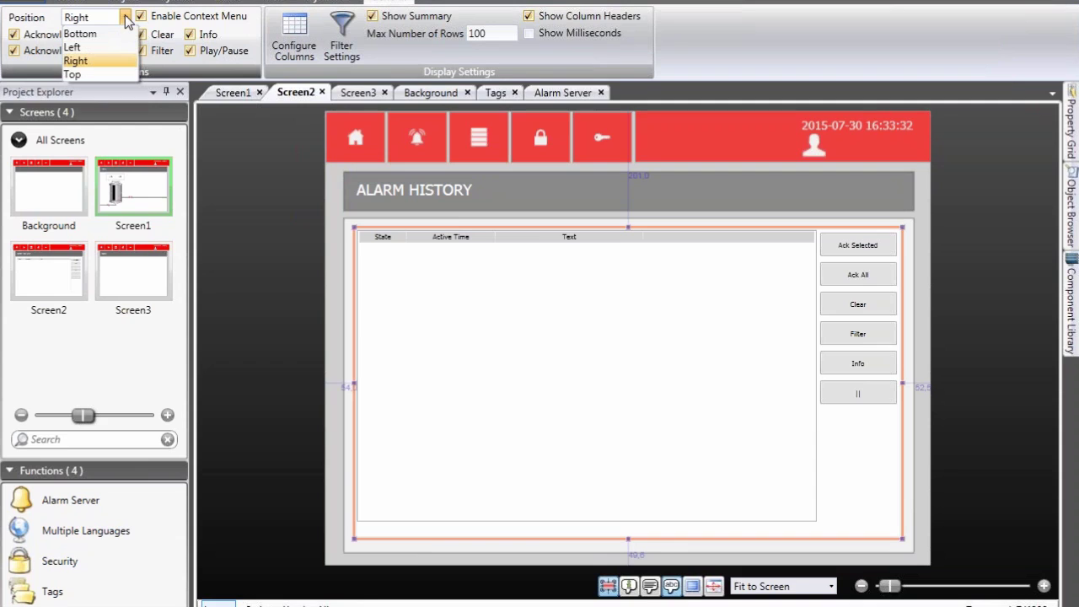
left_click(125, 17)
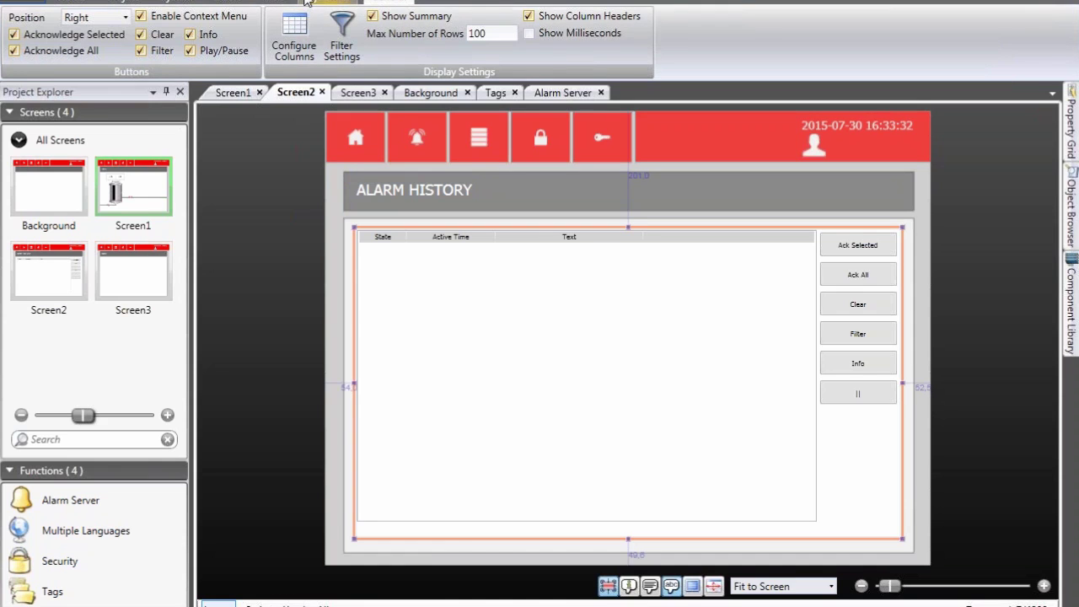
- Add the Acknowledged Time column to the alarm viewer's visible columns, remove it again and accept the column configuration
left_click(297, 34)
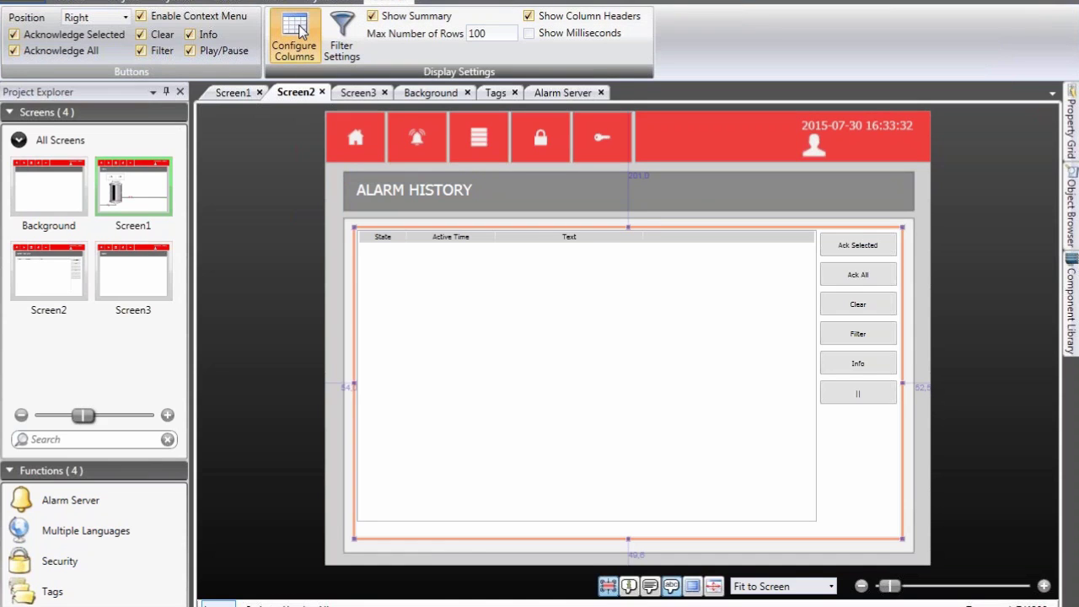
left_click_drag(375, 81, 293, 121)
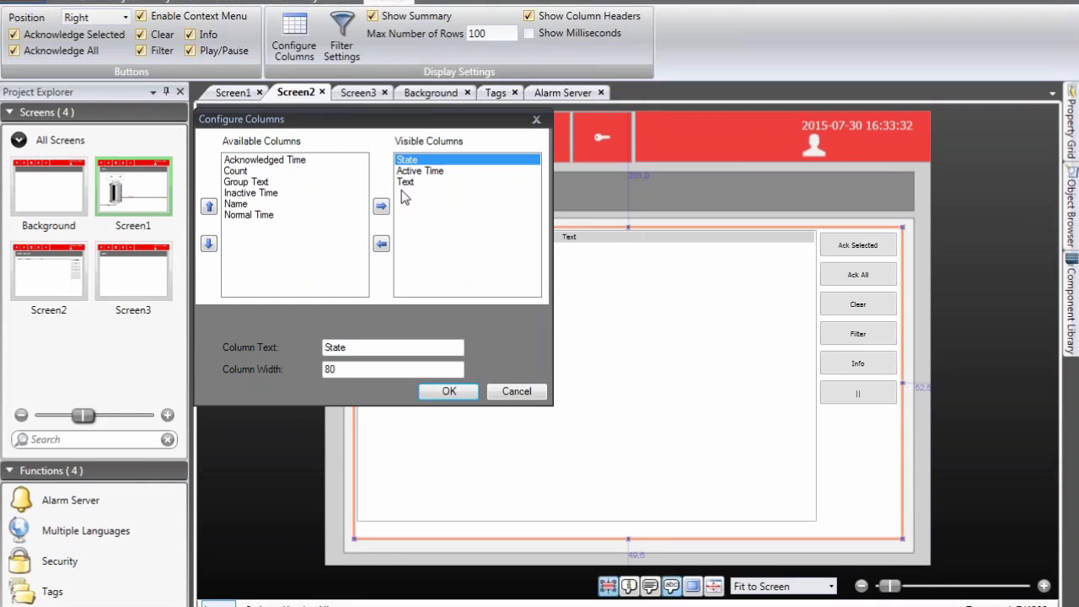
left_click(289, 160)
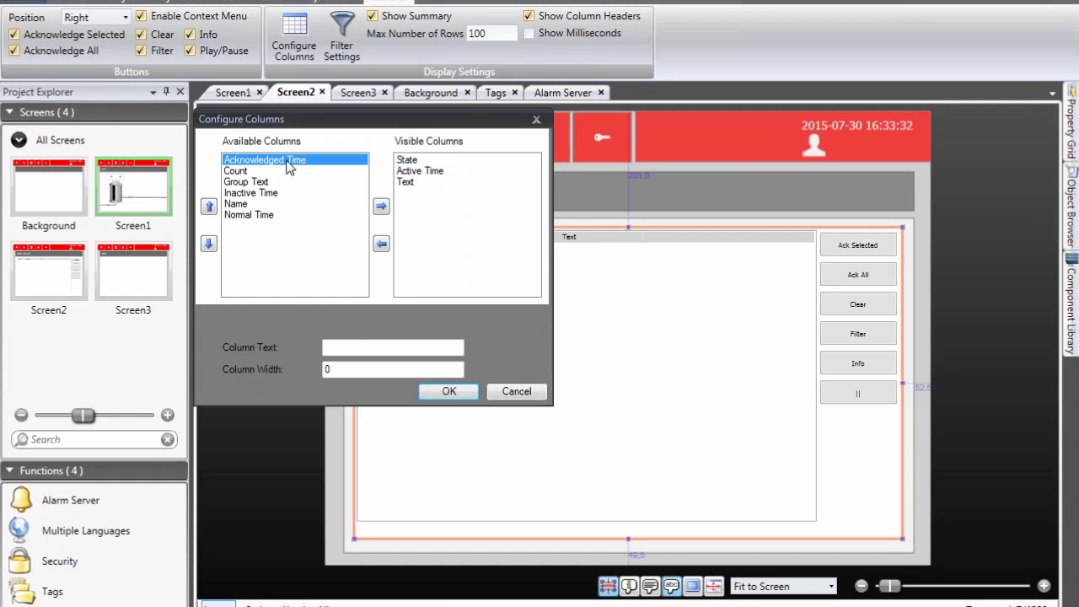
left_click(382, 210)
left_click(421, 194)
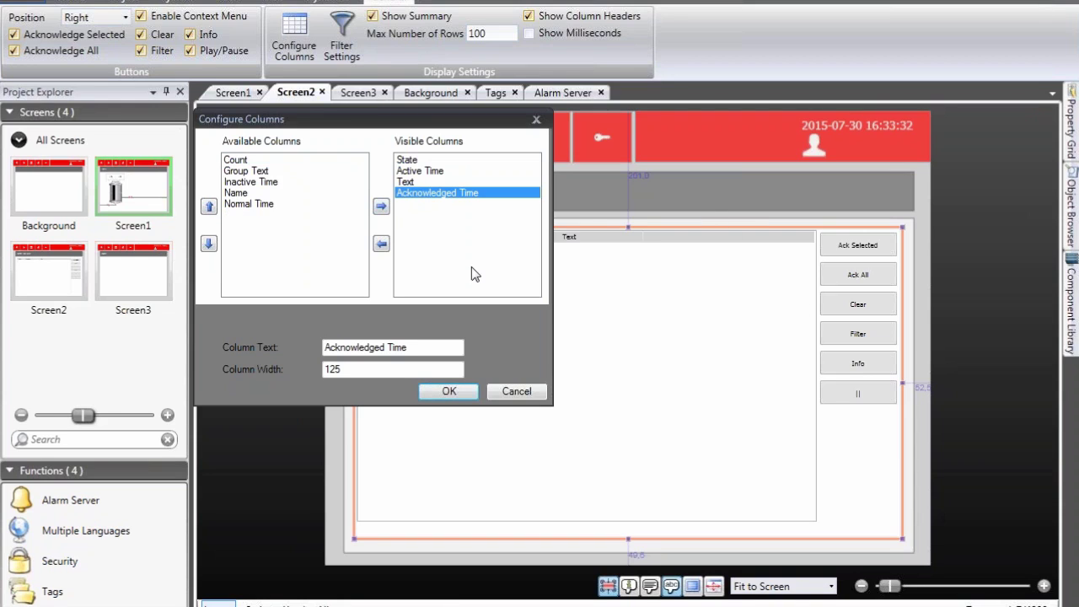
left_click(381, 245)
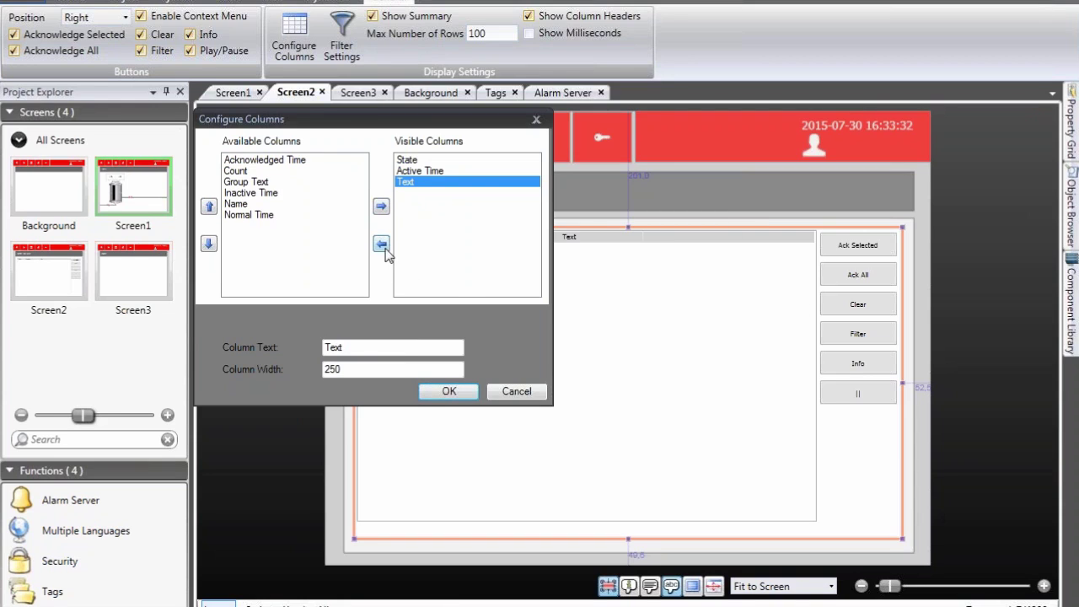
left_click(445, 395)
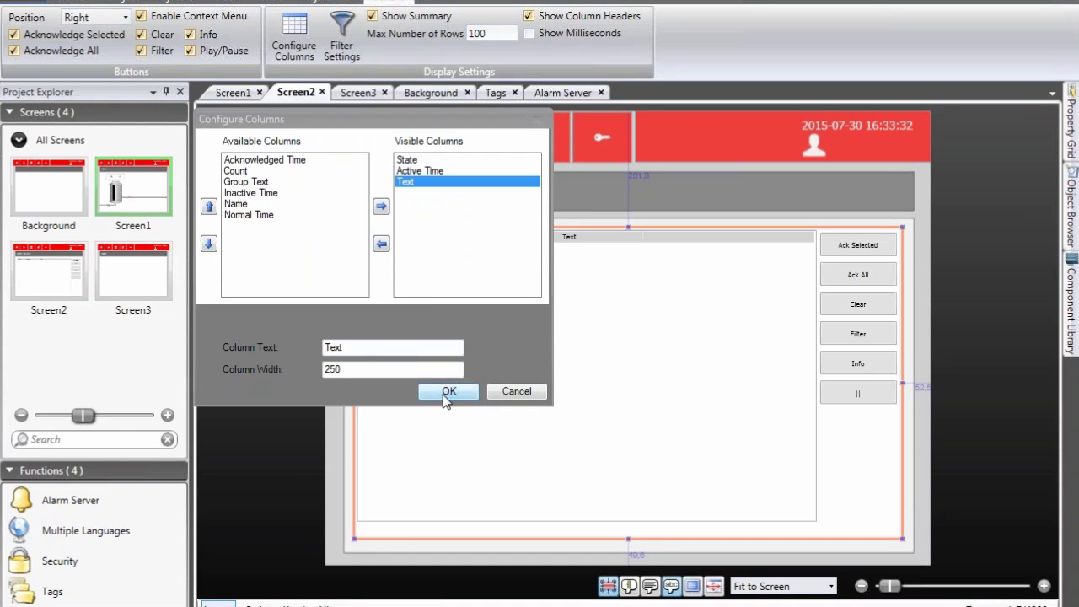
- Run the project and operate the valve on the upper pipe beside the tank to test the 75 % level alarm
left_click(331, 325)
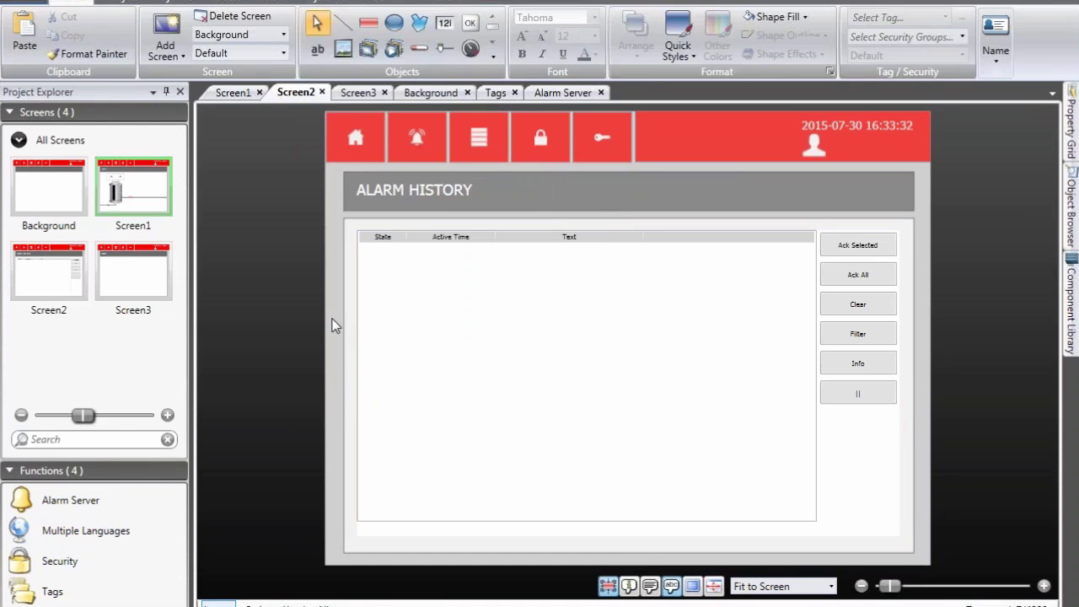
scroll(331, 325, "down", 1)
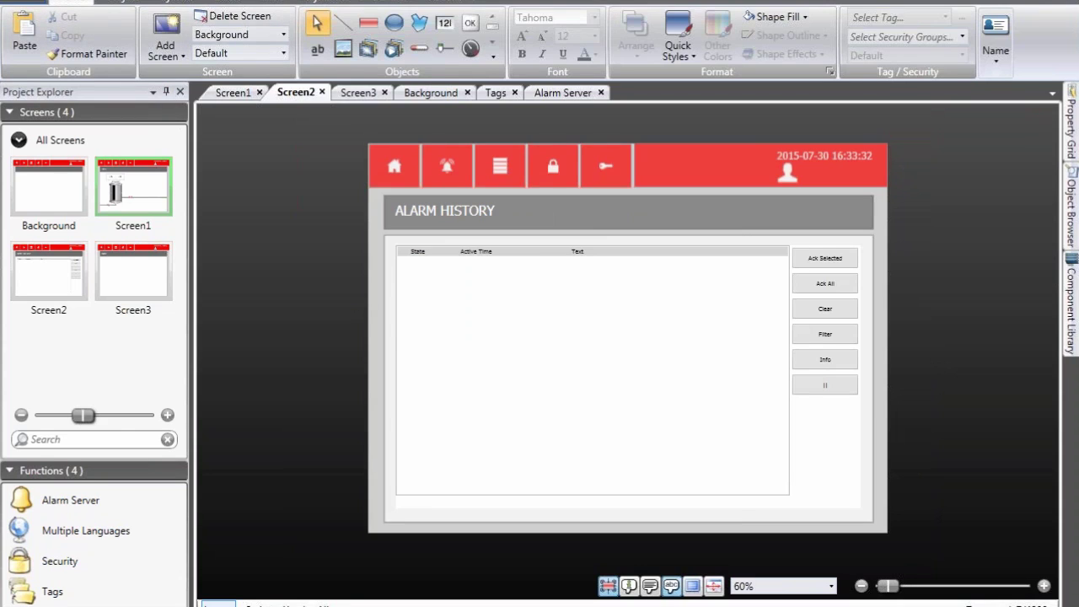
left_click(105, 2)
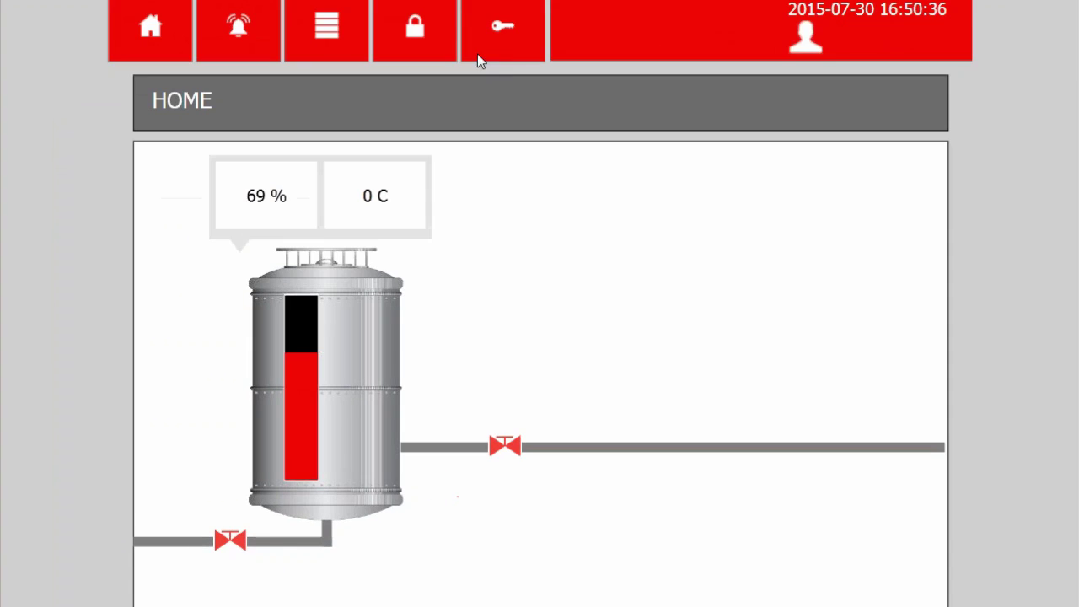
left_click(514, 452)
mouse_move(59, 28)
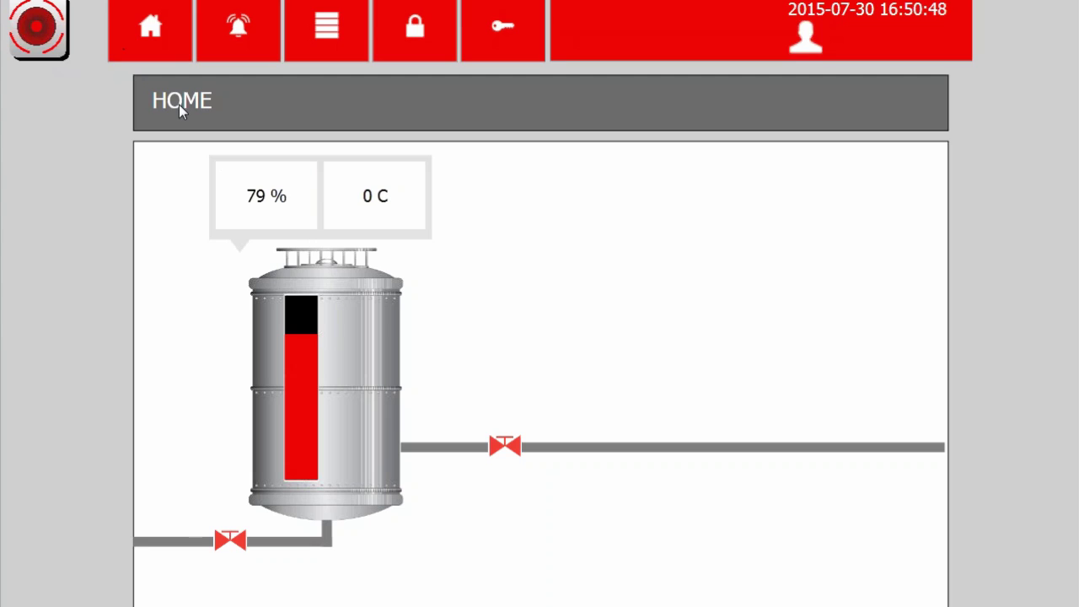
- Acknowledge the active "Tank level is > 75 %" alarm on the alarm history screen and return to the home screen
left_click(240, 20)
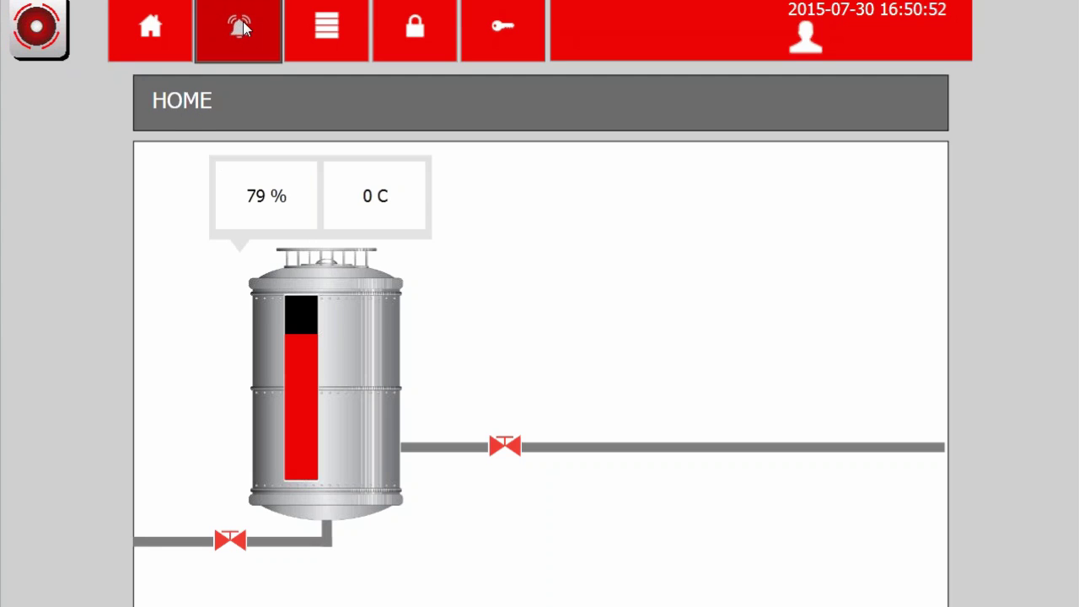
left_click(295, 191)
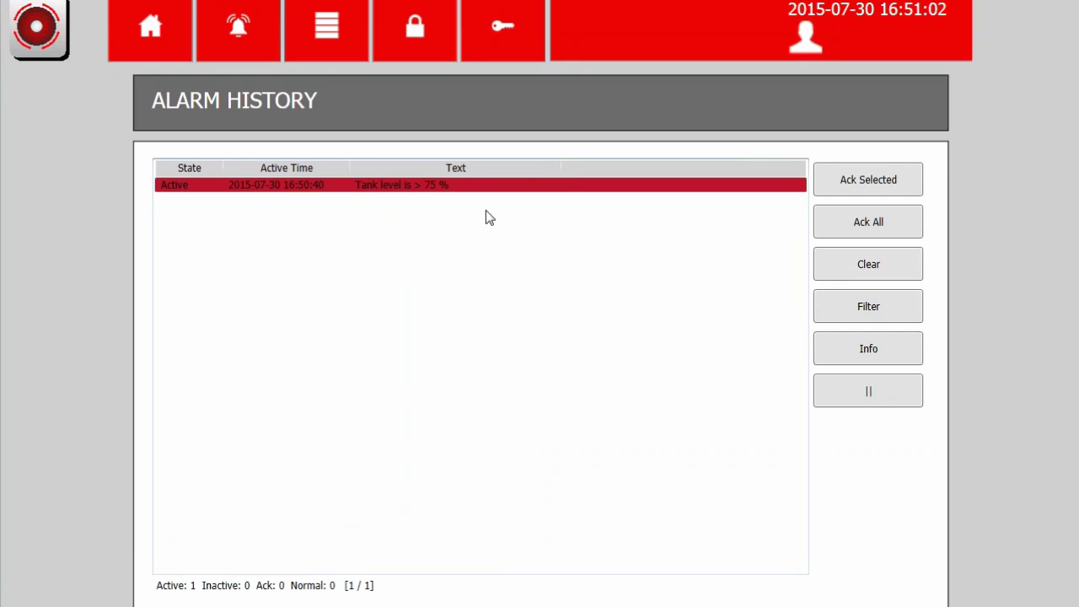
left_click(486, 185)
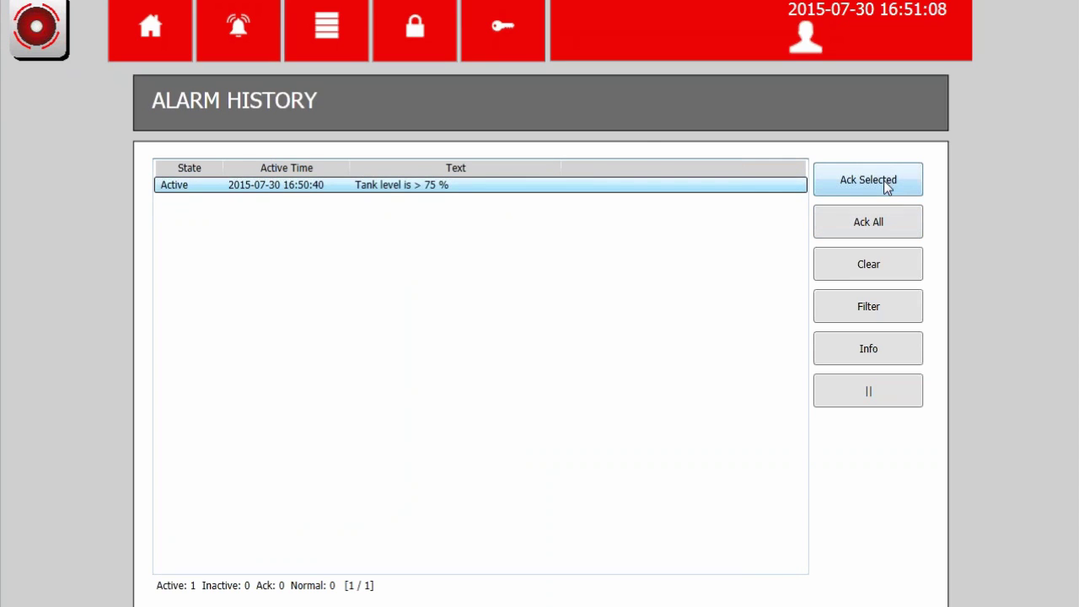
left_click(885, 224)
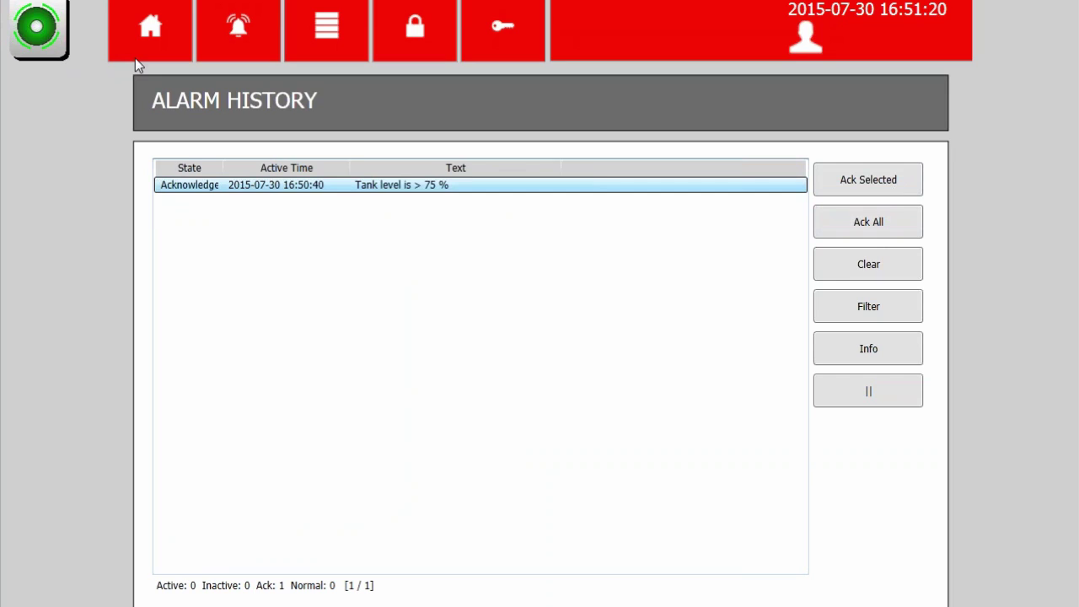
left_click(152, 31)
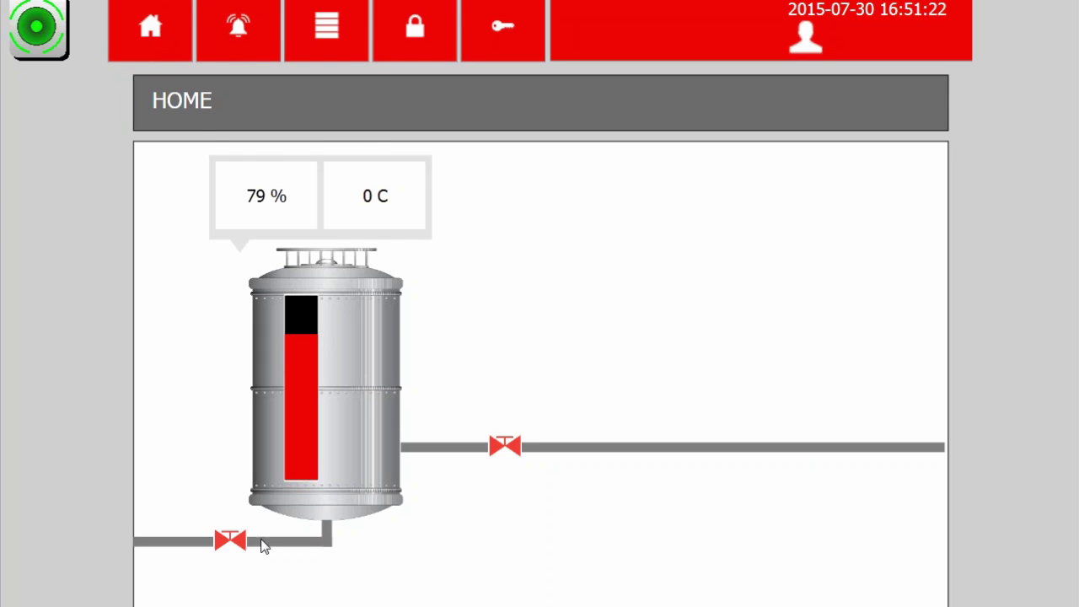
- Open and close the valve on the lower pipe to drain the tank below 75 %, and show the alarm history screen
left_click(238, 545)
left_click(238, 544)
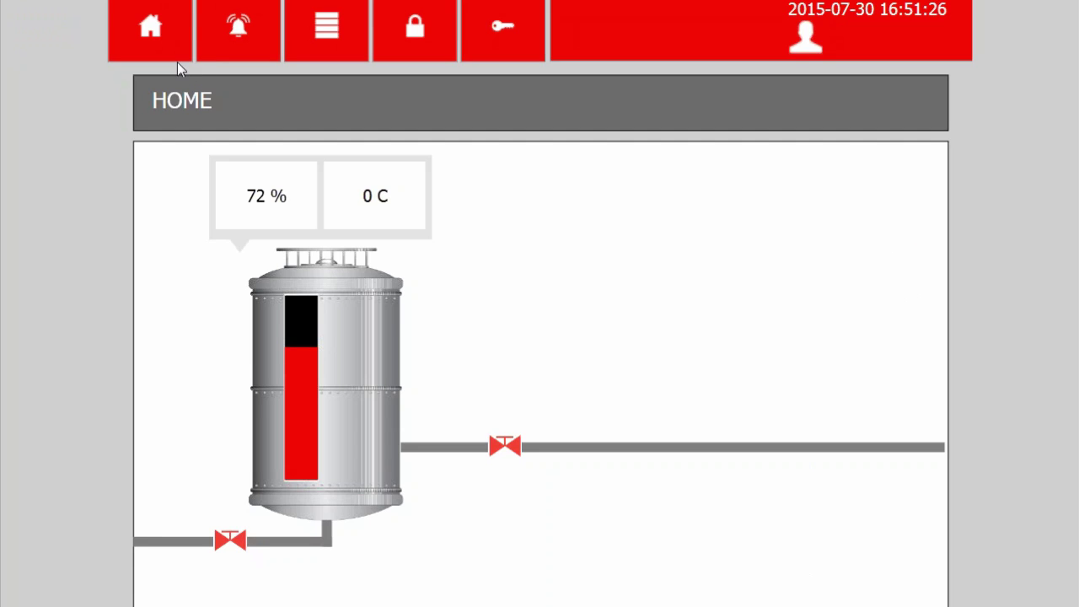
left_click(240, 28)
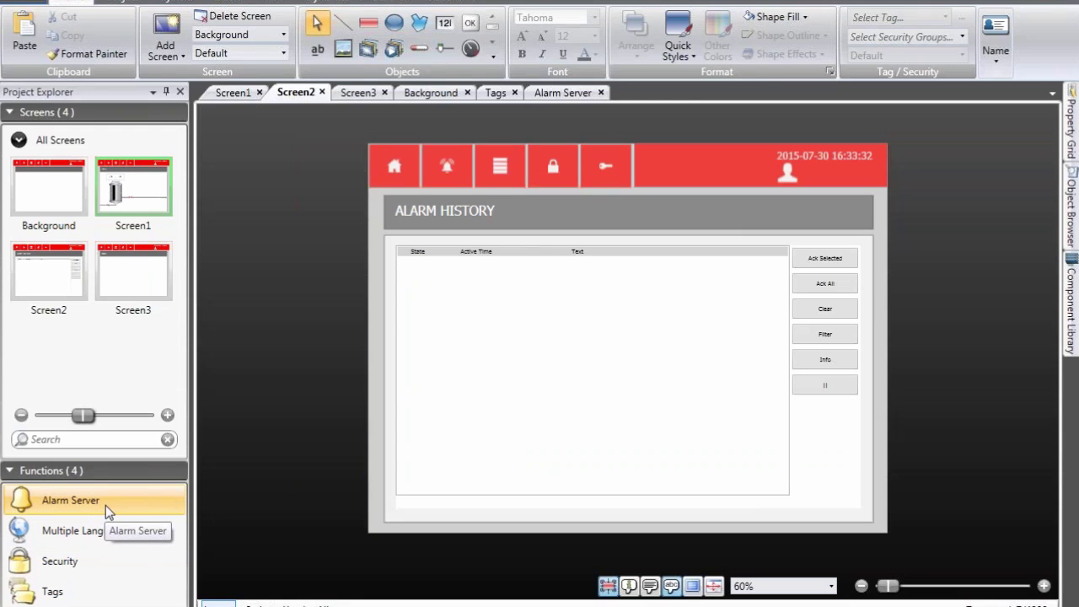
- Delete the "Tank level is > 75 %" alarm item from the Alarm Server
double_click(105, 505)
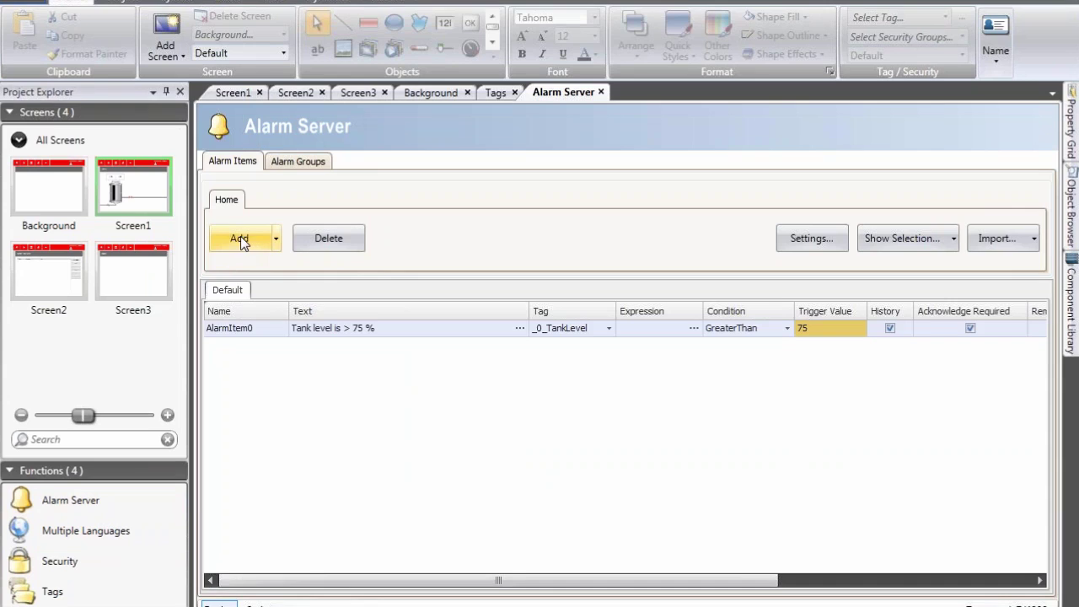
left_click(327, 242)
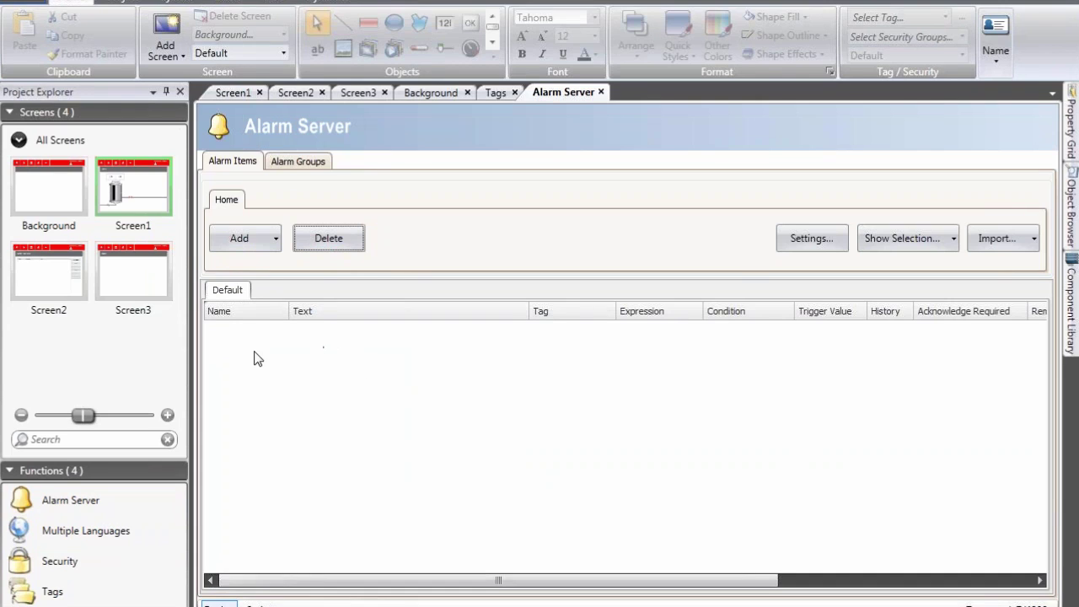
- Set Event to True for station 0 in the ABBMMS controller's station settings and accept the settings
left_click(84, 593)
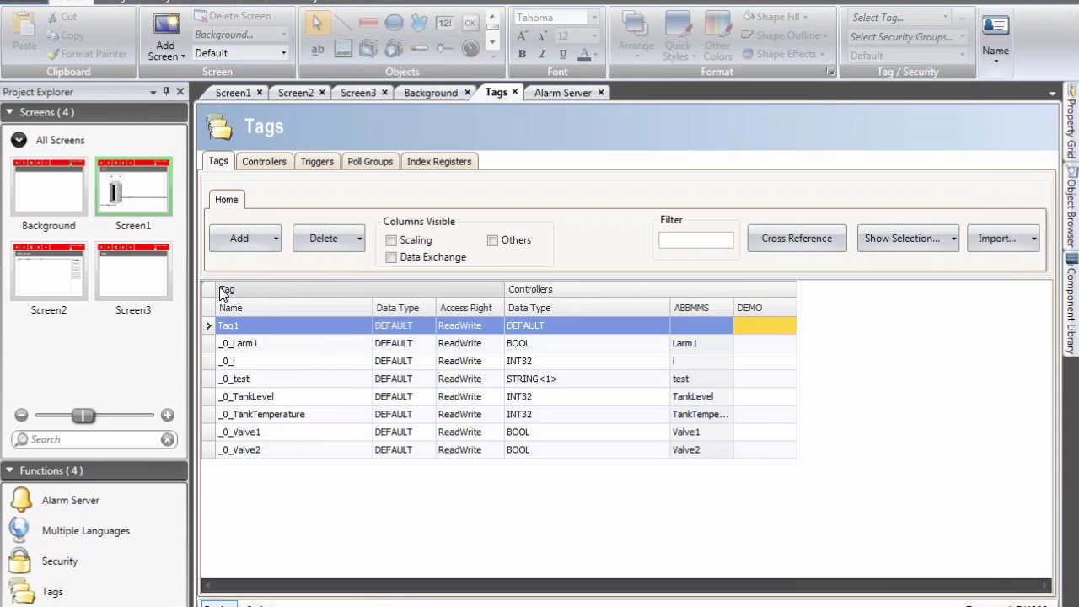
left_click(278, 164)
left_click(899, 235)
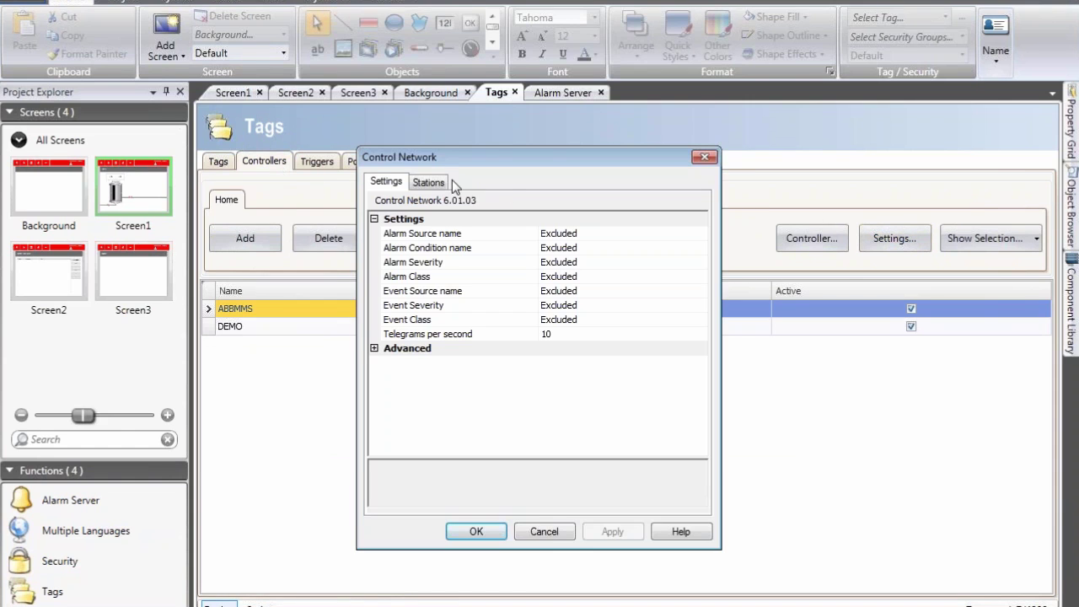
left_click(434, 182)
left_click(588, 223)
left_click(578, 217)
left_click(570, 246)
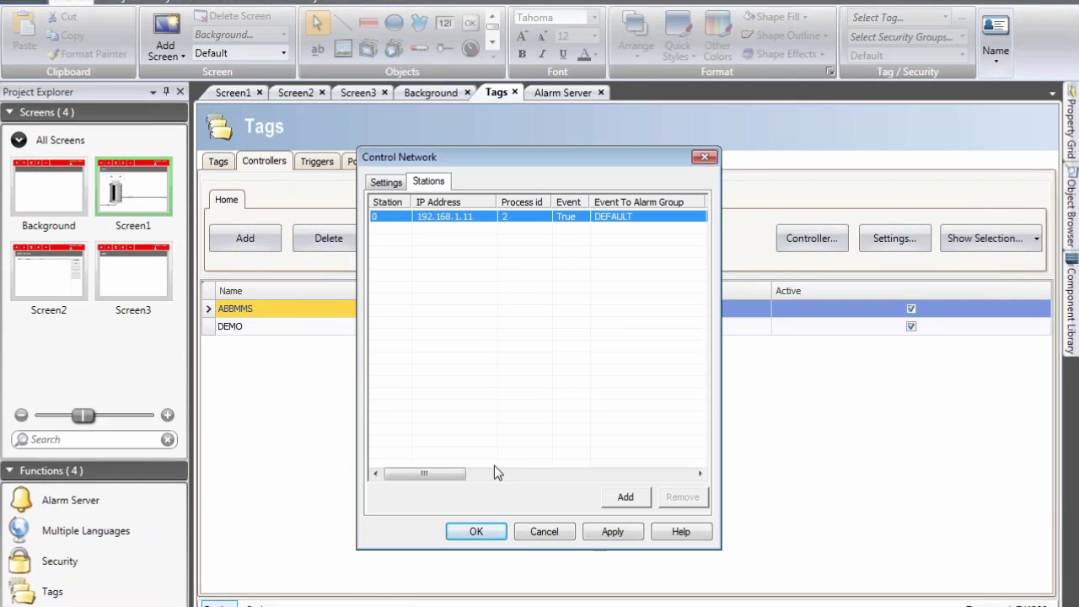
mouse_move(448, 471)
left_mouse_down()
mouse_move(595, 467)
mouse_move(669, 484)
mouse_move(680, 476)
mouse_move(641, 487)
mouse_move(435, 472)
left_mouse_up()
left_click(490, 531)
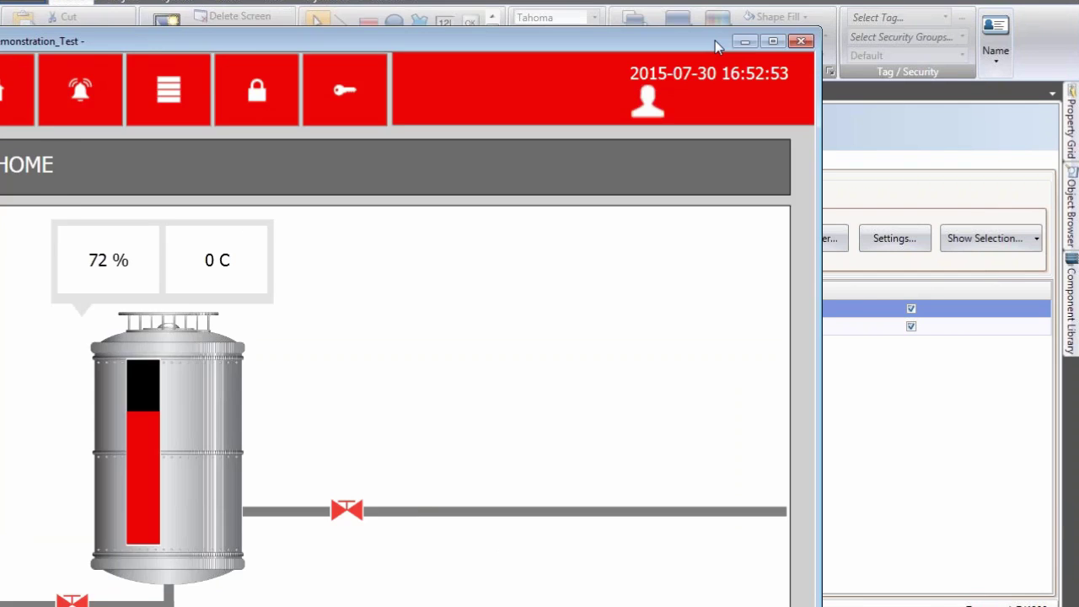
- Maximize the running project's window, switch to the controller's function block diagram and set the EnableAlarm variable to true
double_click(786, 46)
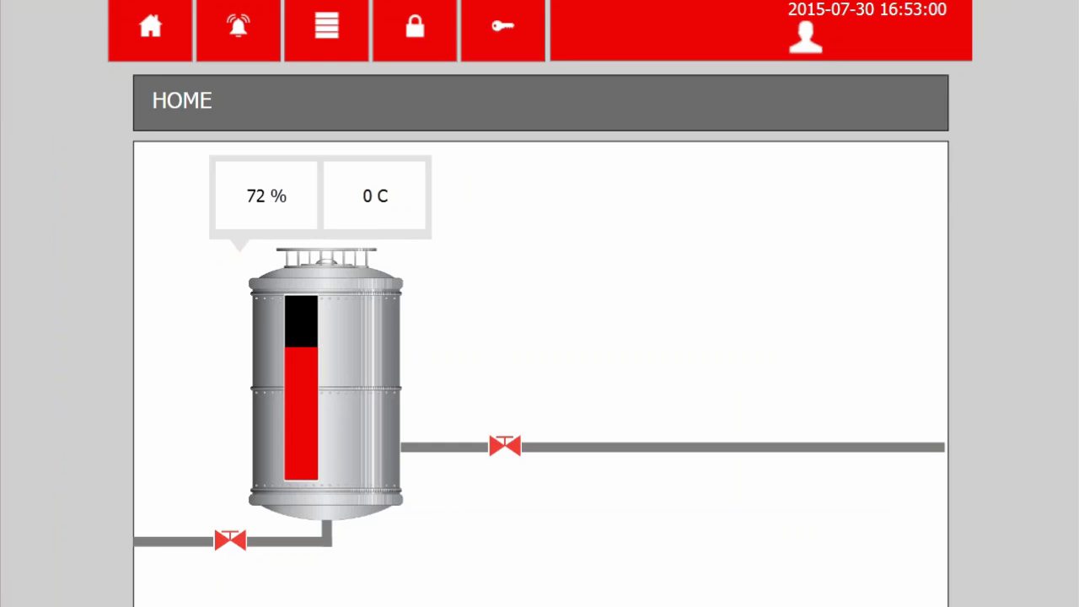
key("alt+Tab")
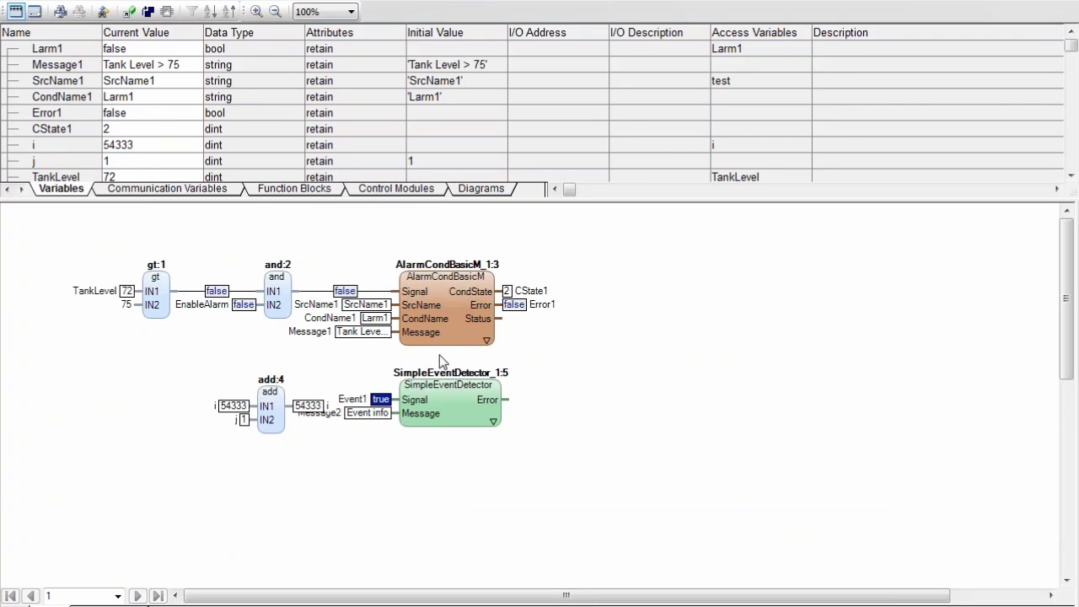
left_click(243, 307)
left_click(275, 316)
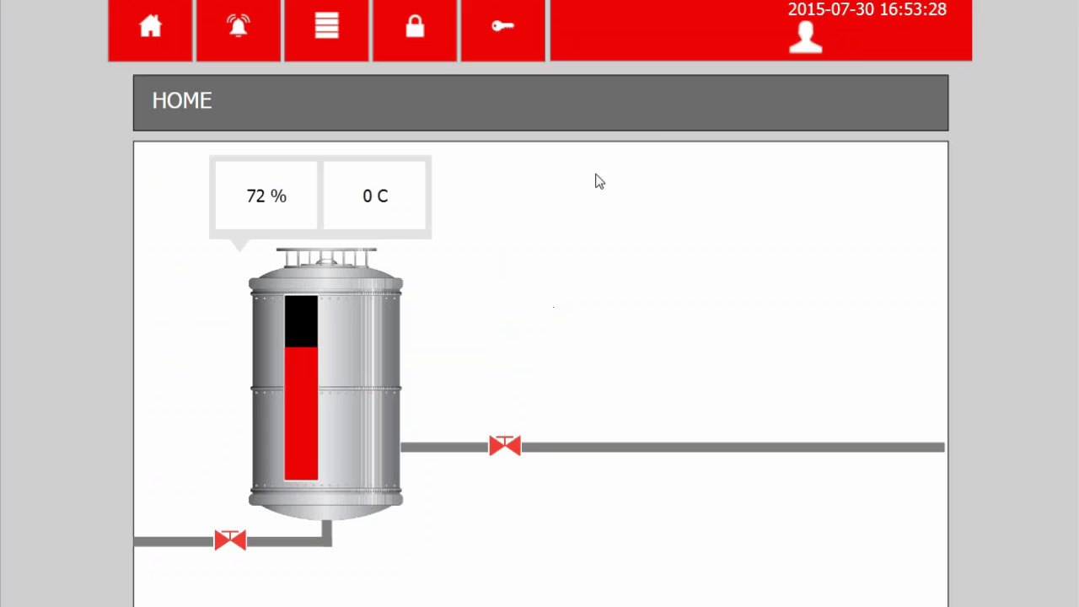
- Fill the tank above 75 % by opening and closing the upper pipe valve in the running project, and show the alarm history
left_click(509, 447)
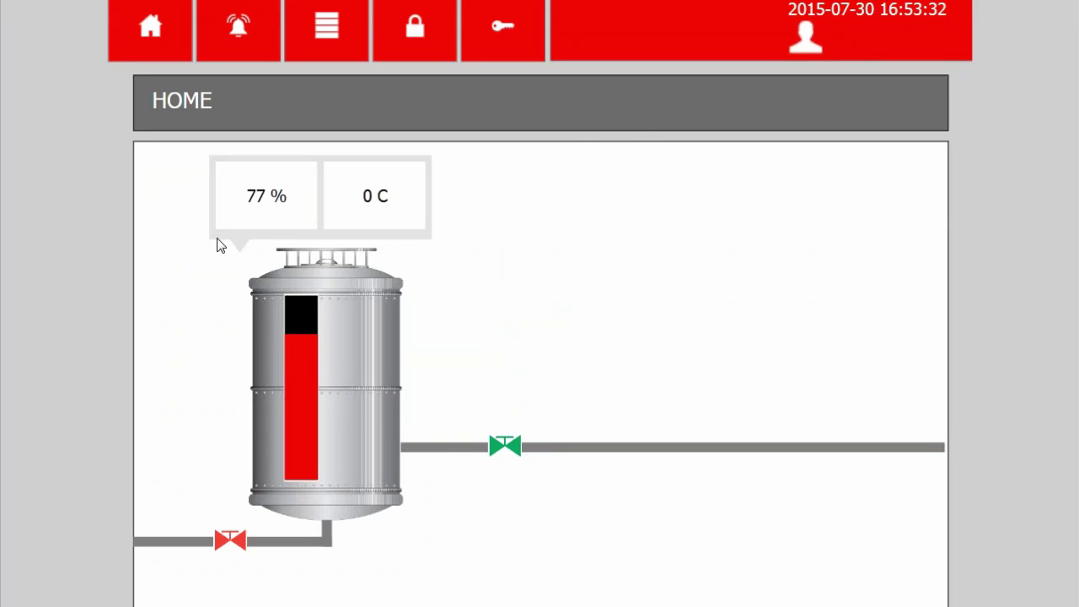
left_click(493, 449)
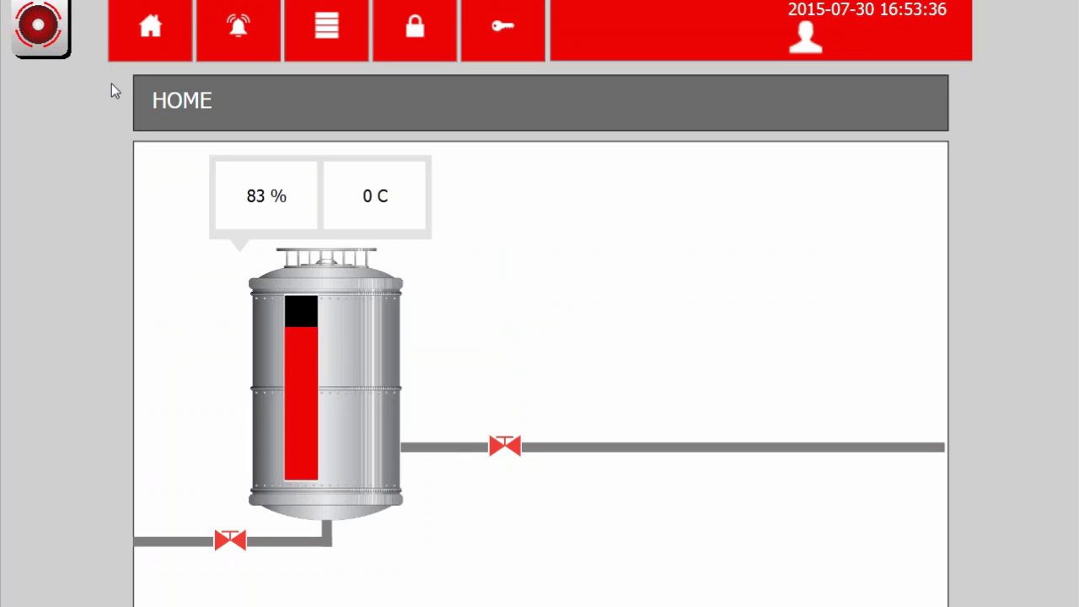
left_click(238, 26)
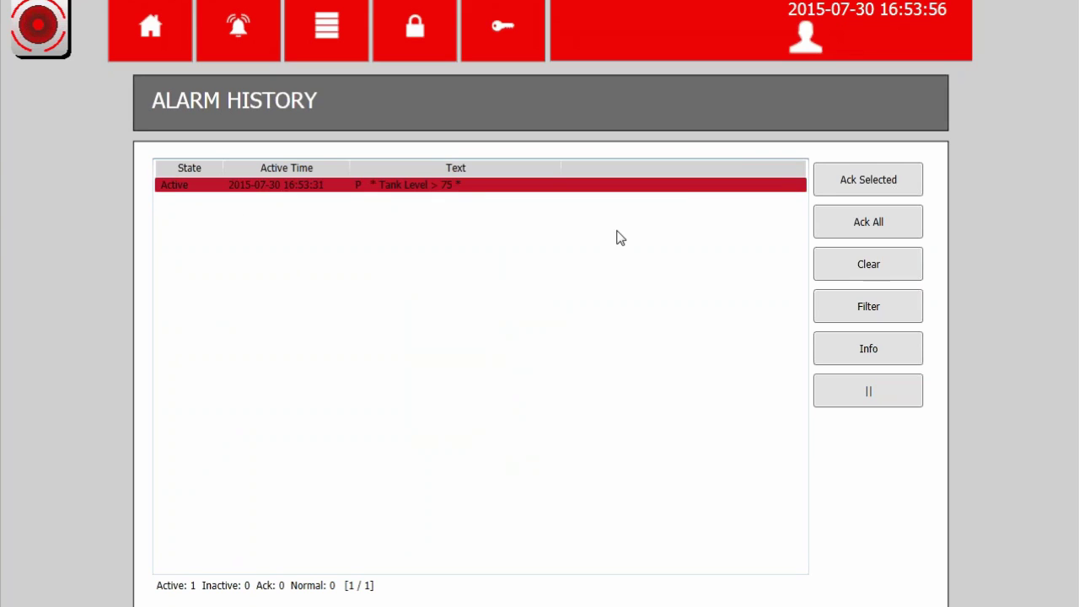
- Acknowledge the active "Tank Level > 75" alarm and drain the tank below 75 % with the lower pipe valve on the home screen
left_click(677, 189)
left_click(872, 184)
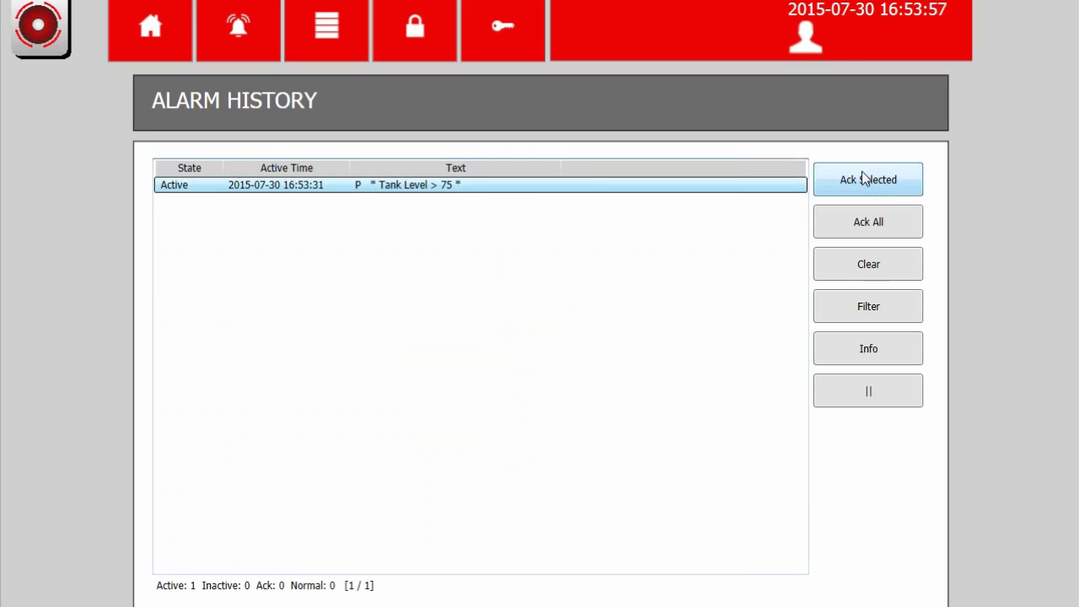
left_click(167, 21)
left_click(231, 540)
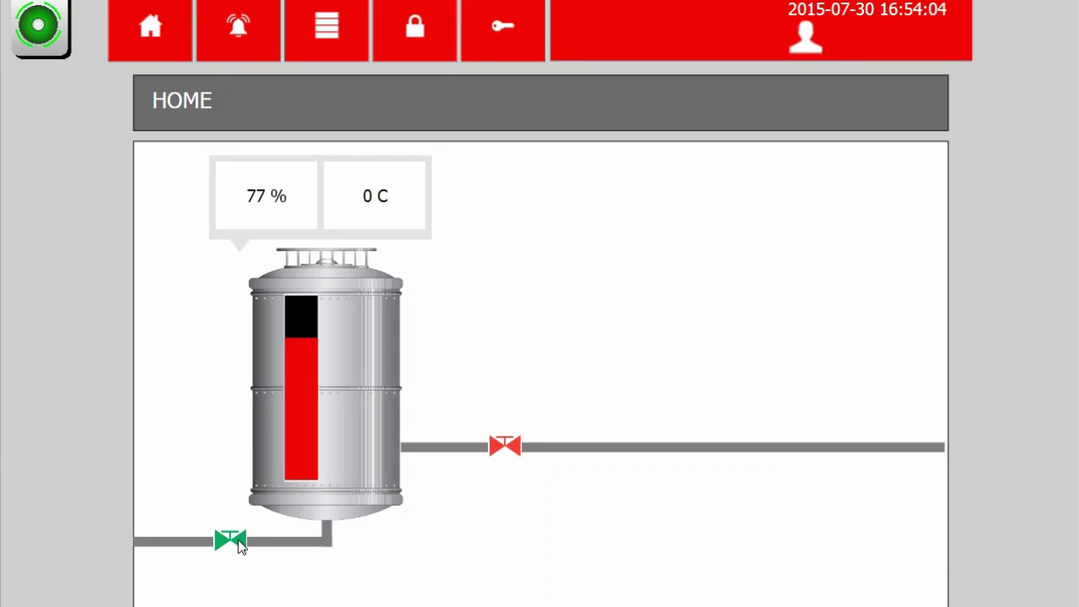
left_click(245, 545)
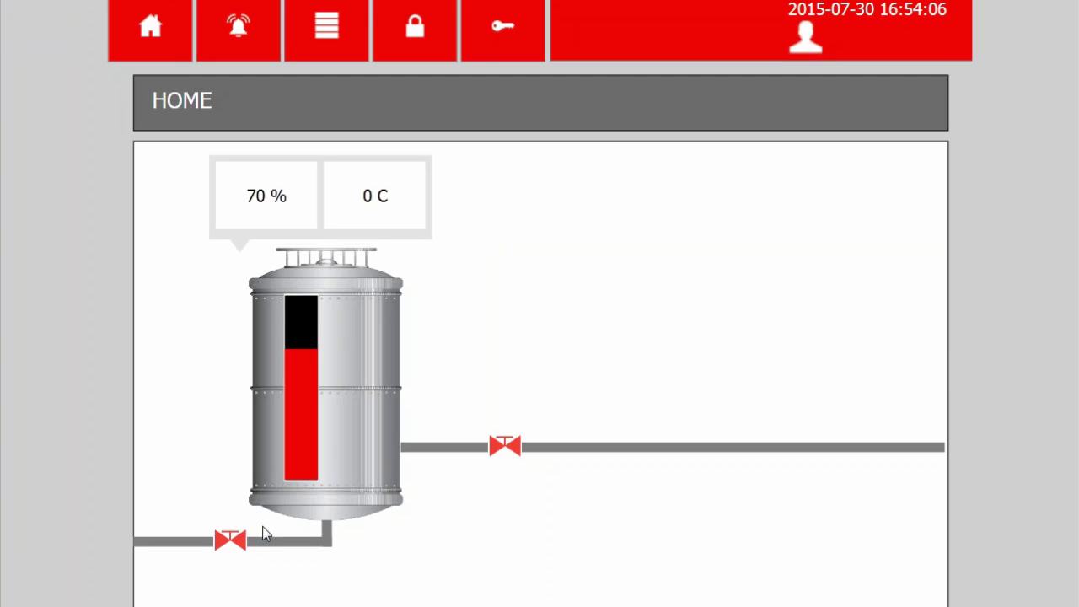